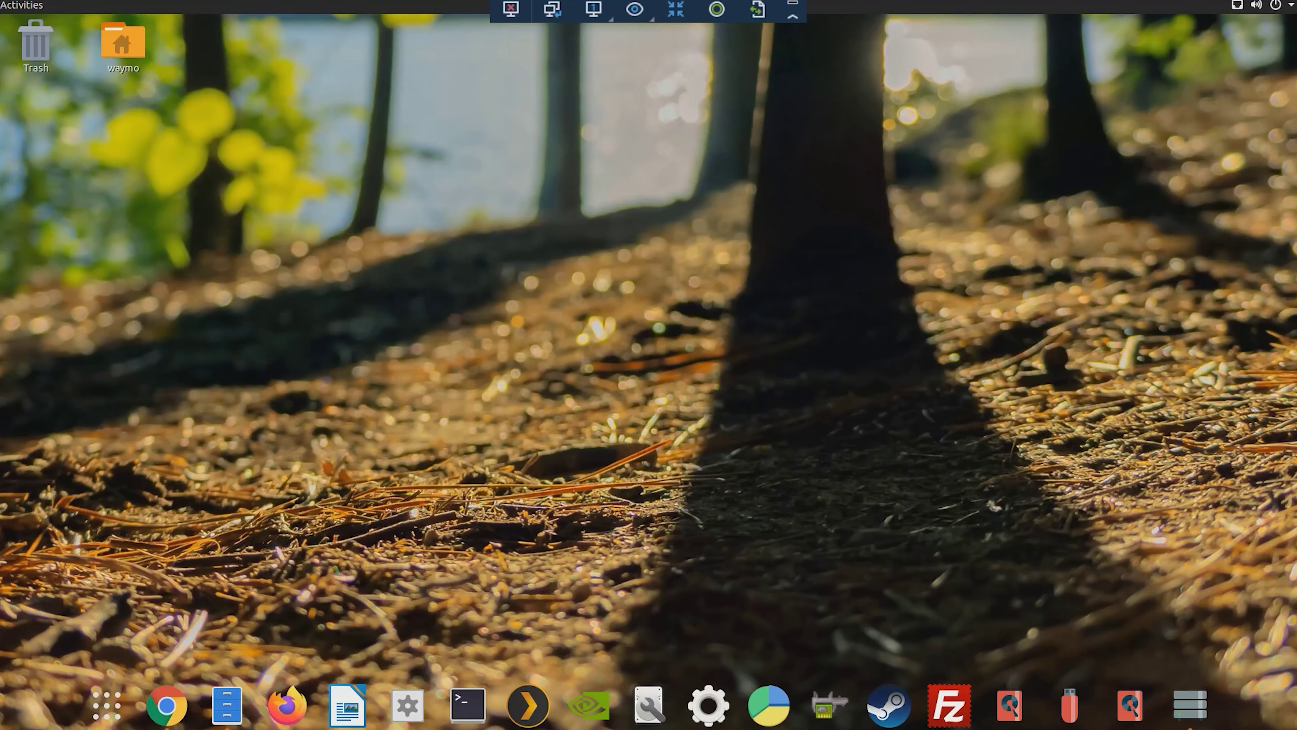
Launch Plex Web at localhost:32400 in Chrome from the dock.
{"action": "left_click", "coordinate": [528, 705]}
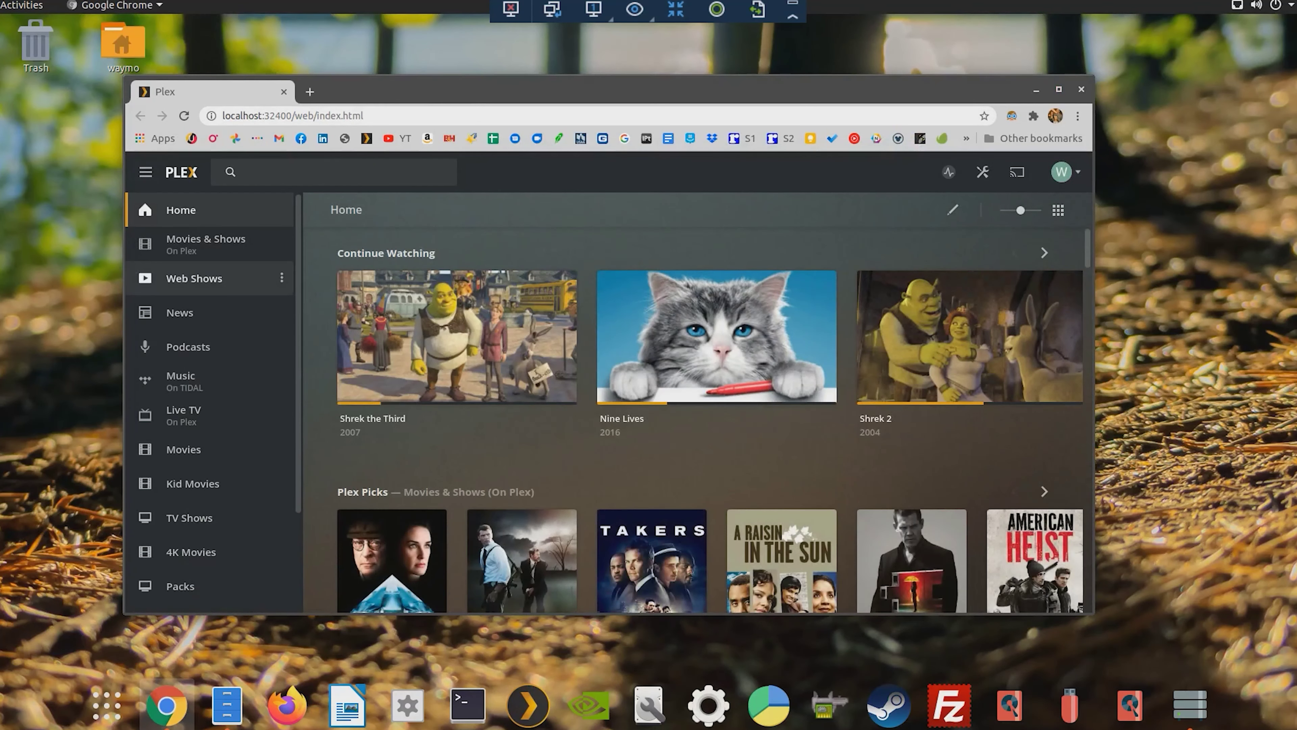
Scroll down the Plex sidebar to browse the libraries.
{"action": "scroll", "coordinate": [210, 460], "scroll_direction": "down", "scroll_amount": 3}
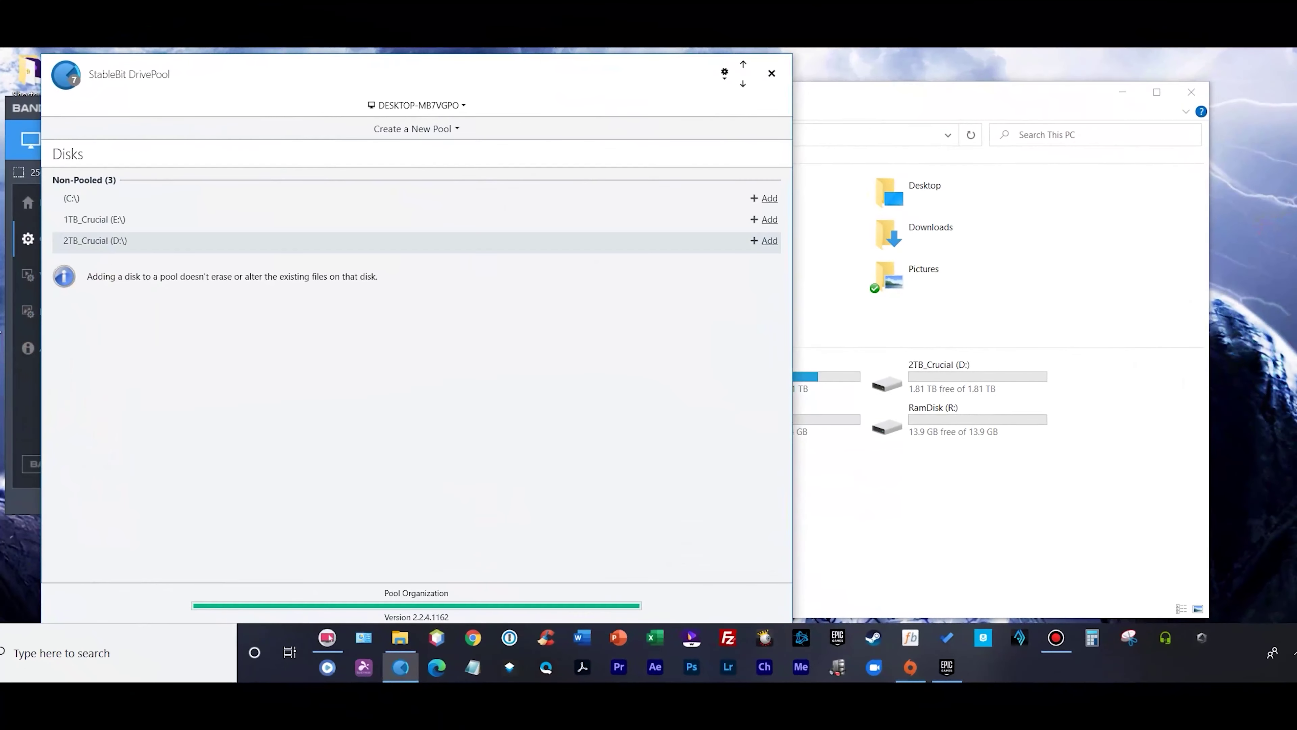
Add 1TB_Crucial (E:) and then 2TB_Crucial (D:) to form the 2.69 TB pool F:.
{"action": "mouse_move", "coordinate": [315, 219]}
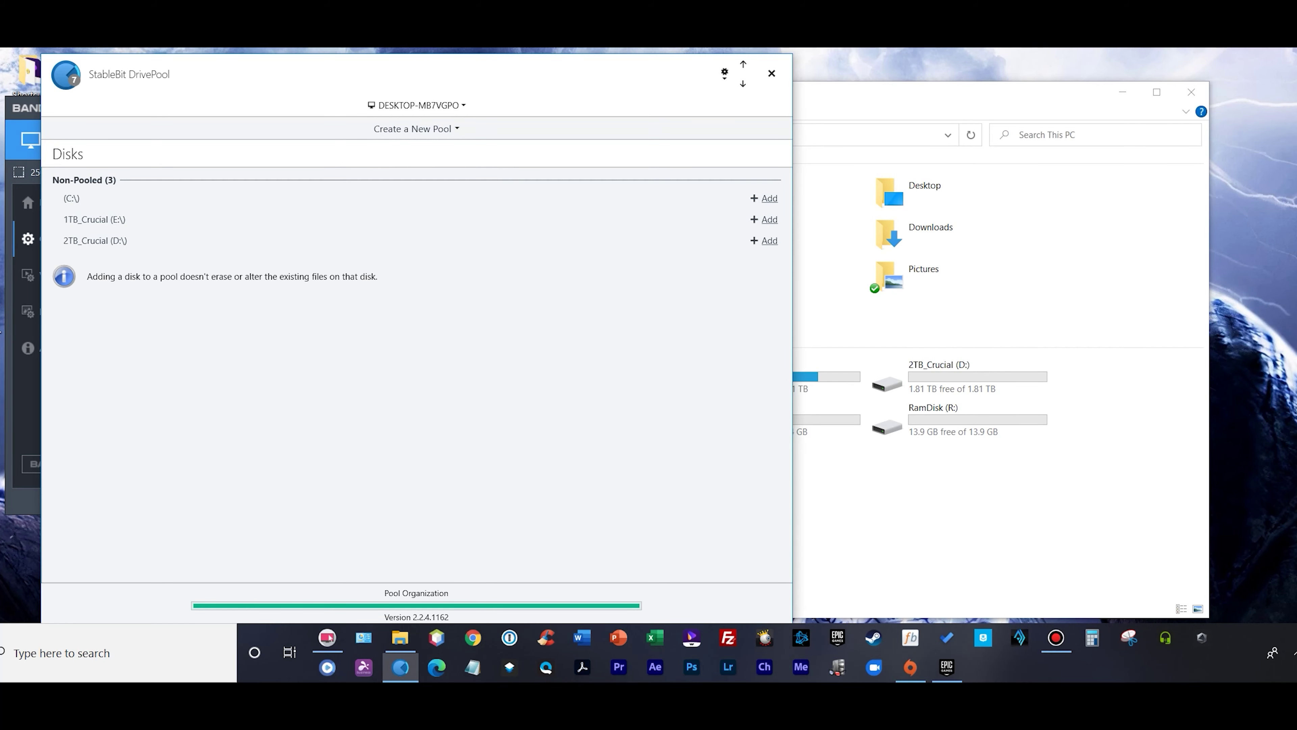
{"action": "left_click", "coordinate": [769, 220]}
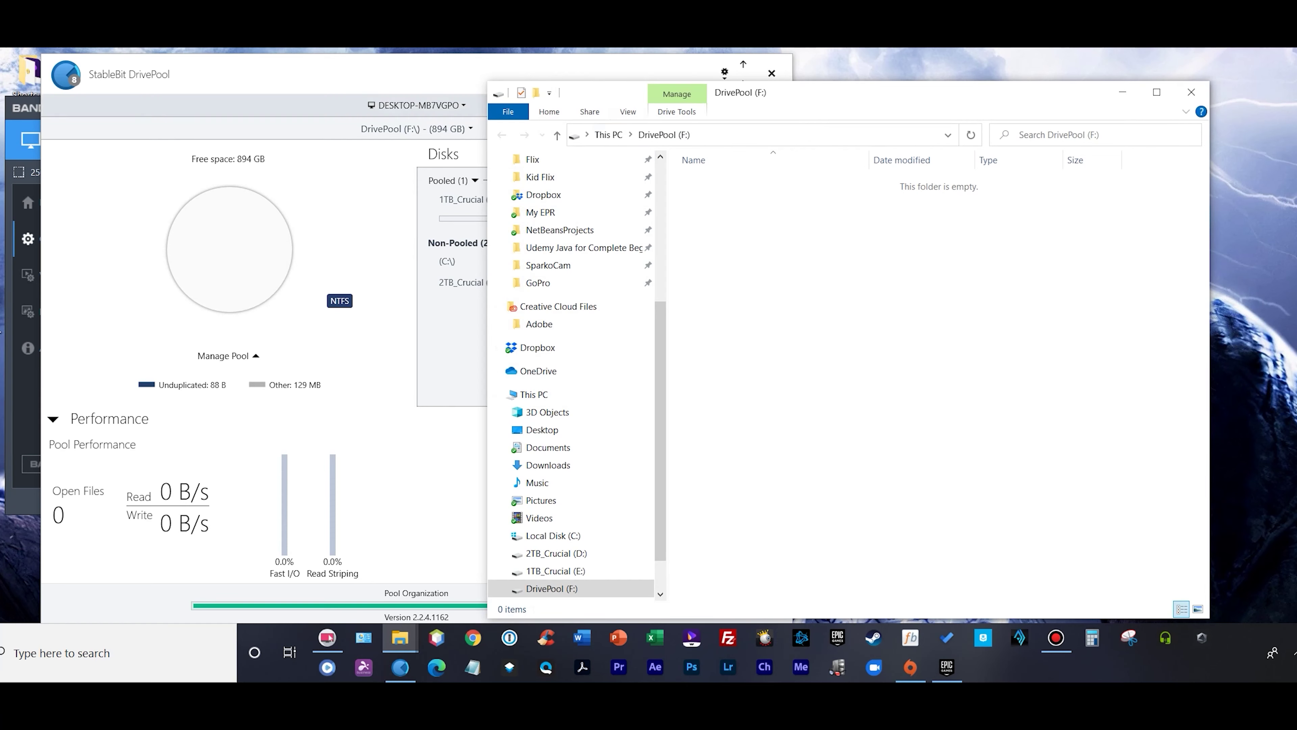
{"action": "left_click", "coordinate": [460, 201]}
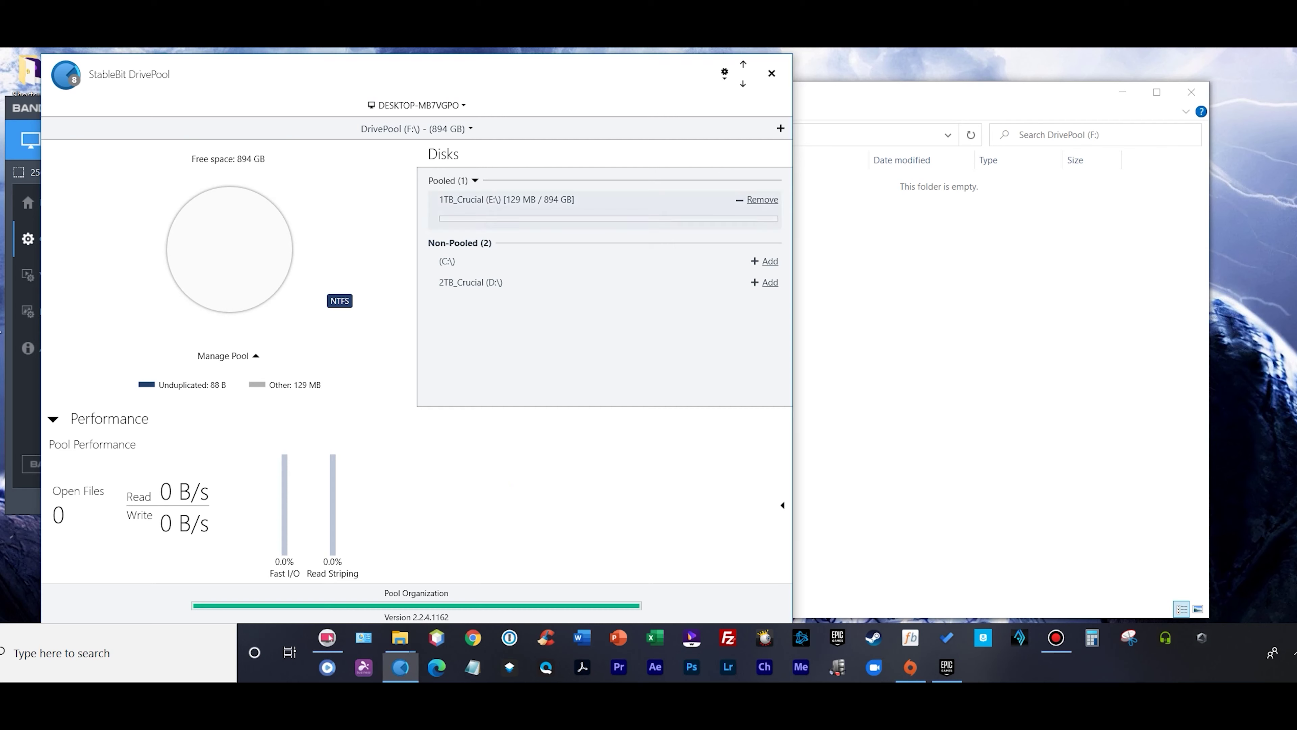
{"action": "mouse_move", "coordinate": [470, 283]}
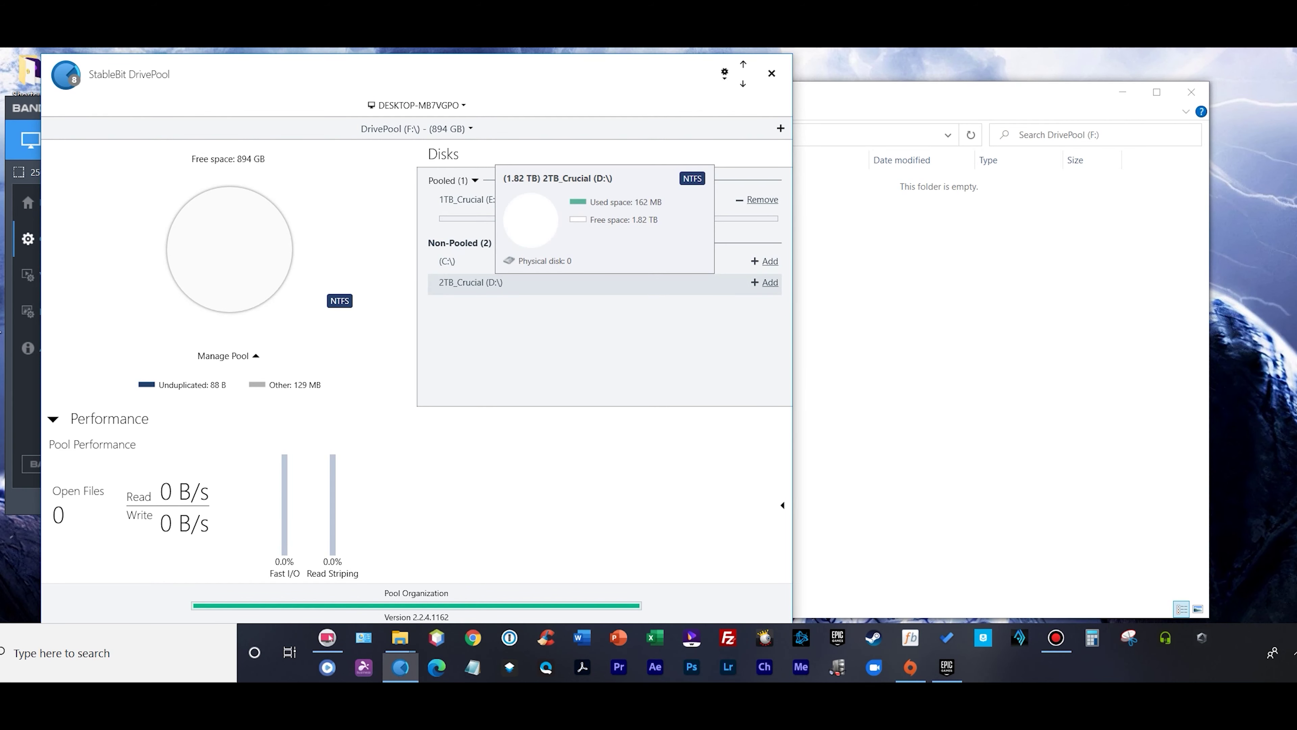
{"action": "left_click", "coordinate": [766, 282]}
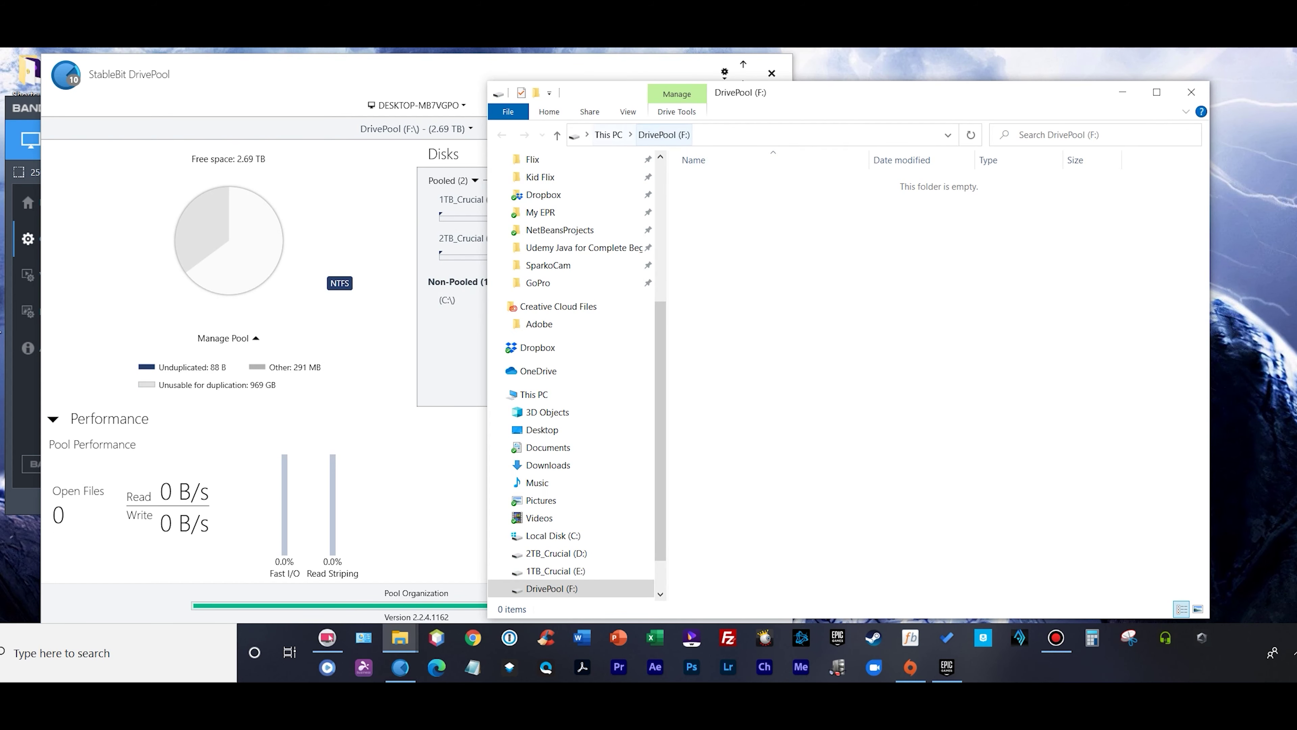
{"action": "left_click", "coordinate": [608, 134]}
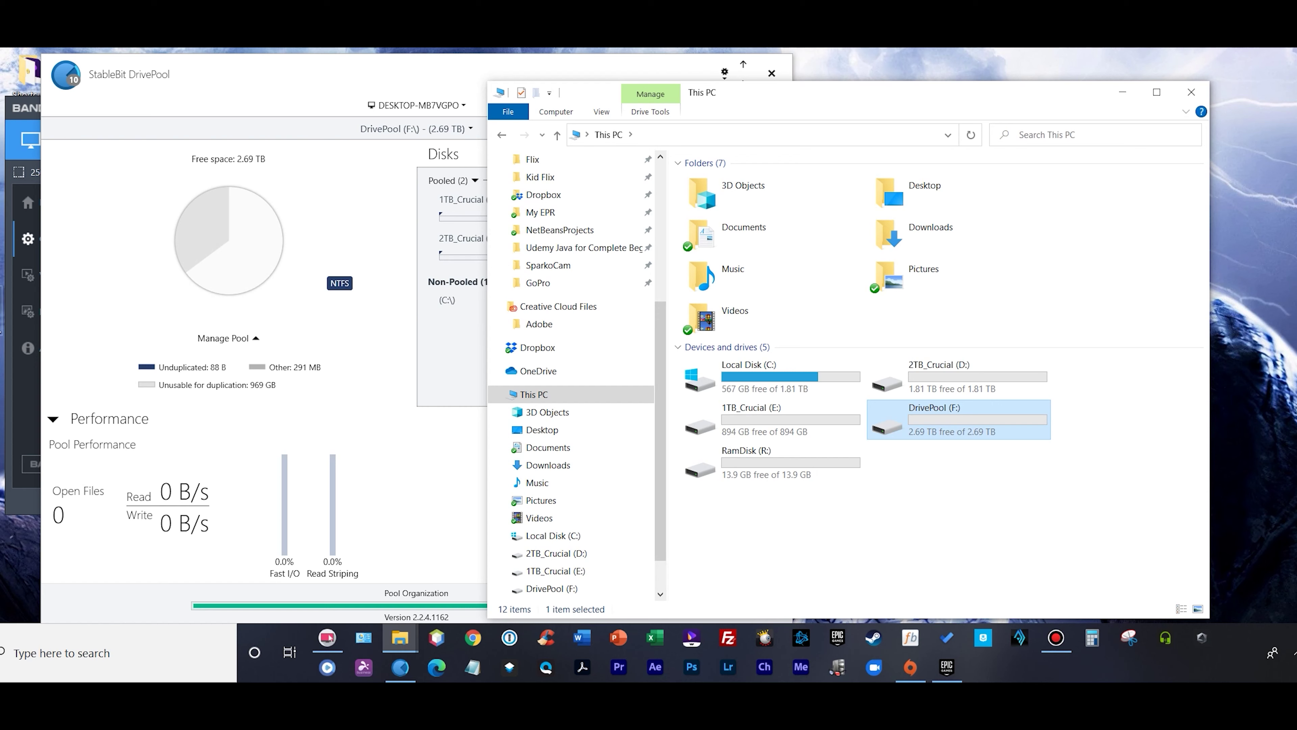
View the This PC drive list, including DrivePool (F:) at 2.69 TB free.
{"action": "left_click_drag", "start_coordinate": [6, 256], "coordinate": [31, 82]}
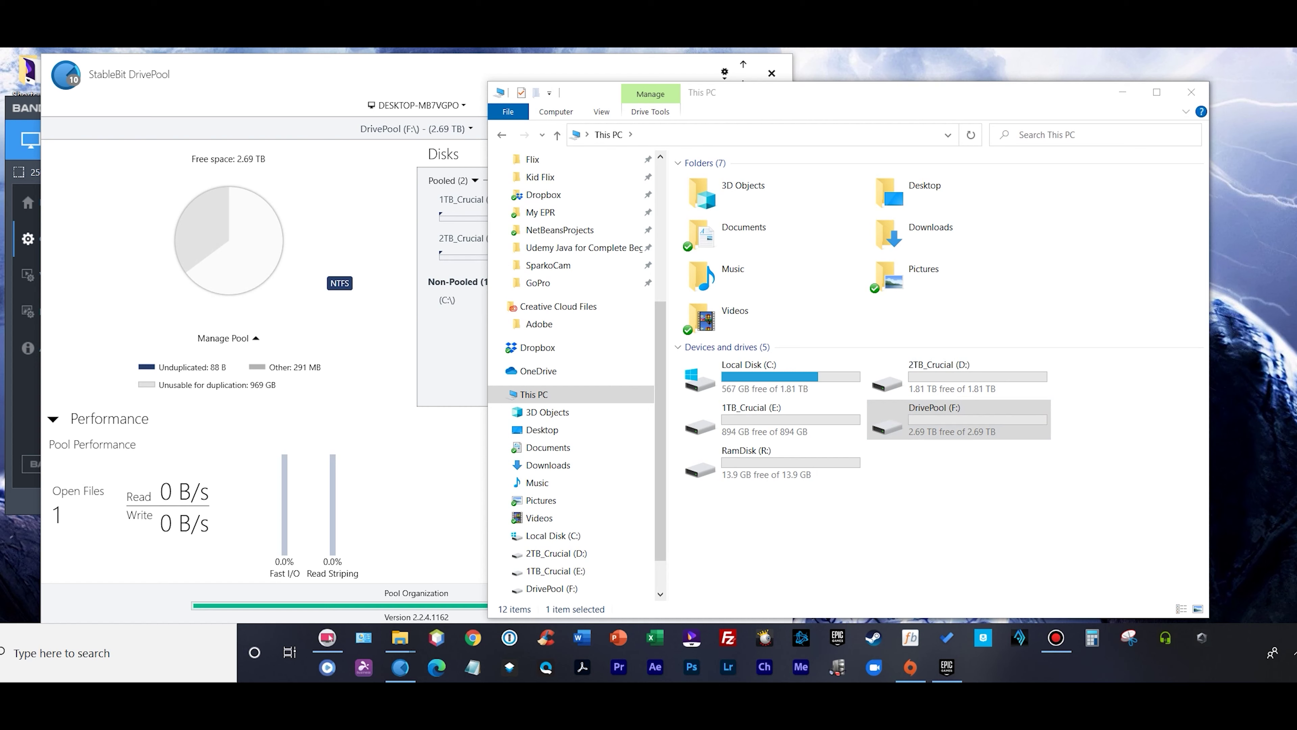
Launch Disk Management and remove the D: drive letter from the 2TB_Crucial partition.
{"action": "key", "text": "super"}
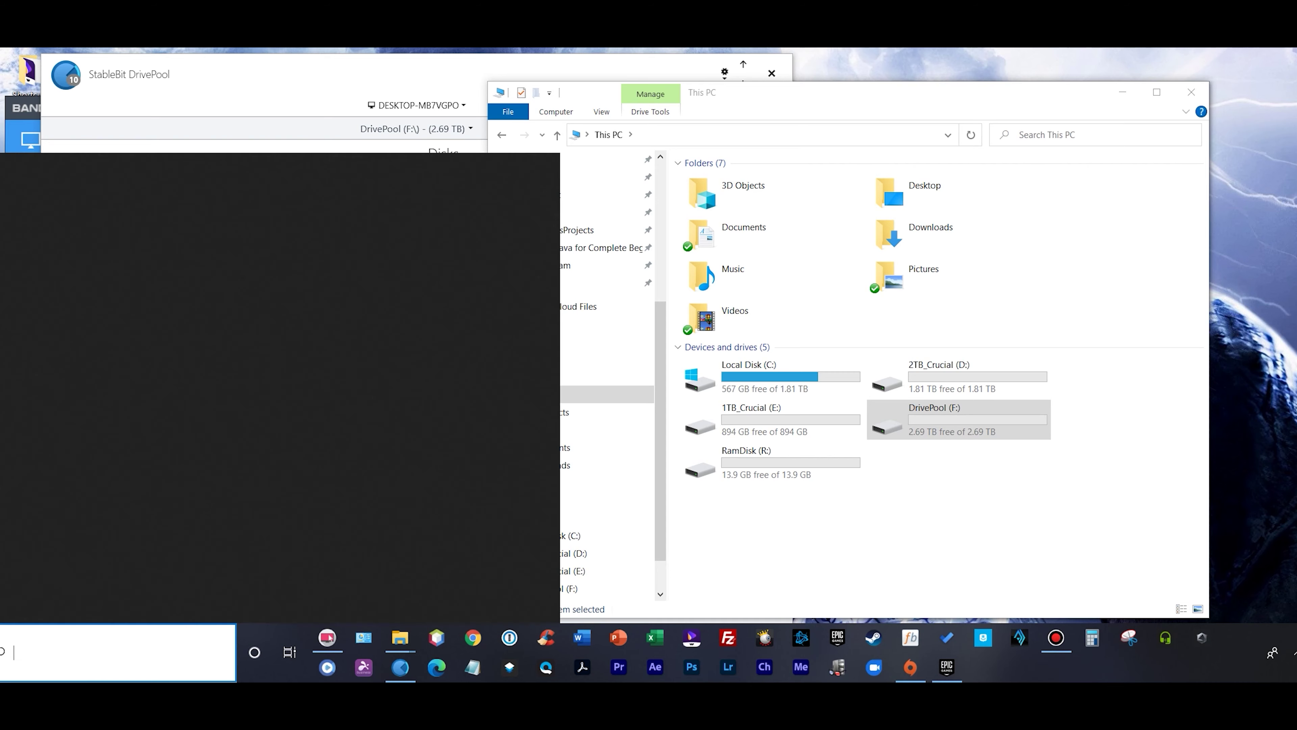
{"action": "type", "text": "disk man"}
{"action": "key", "text": "Return"}
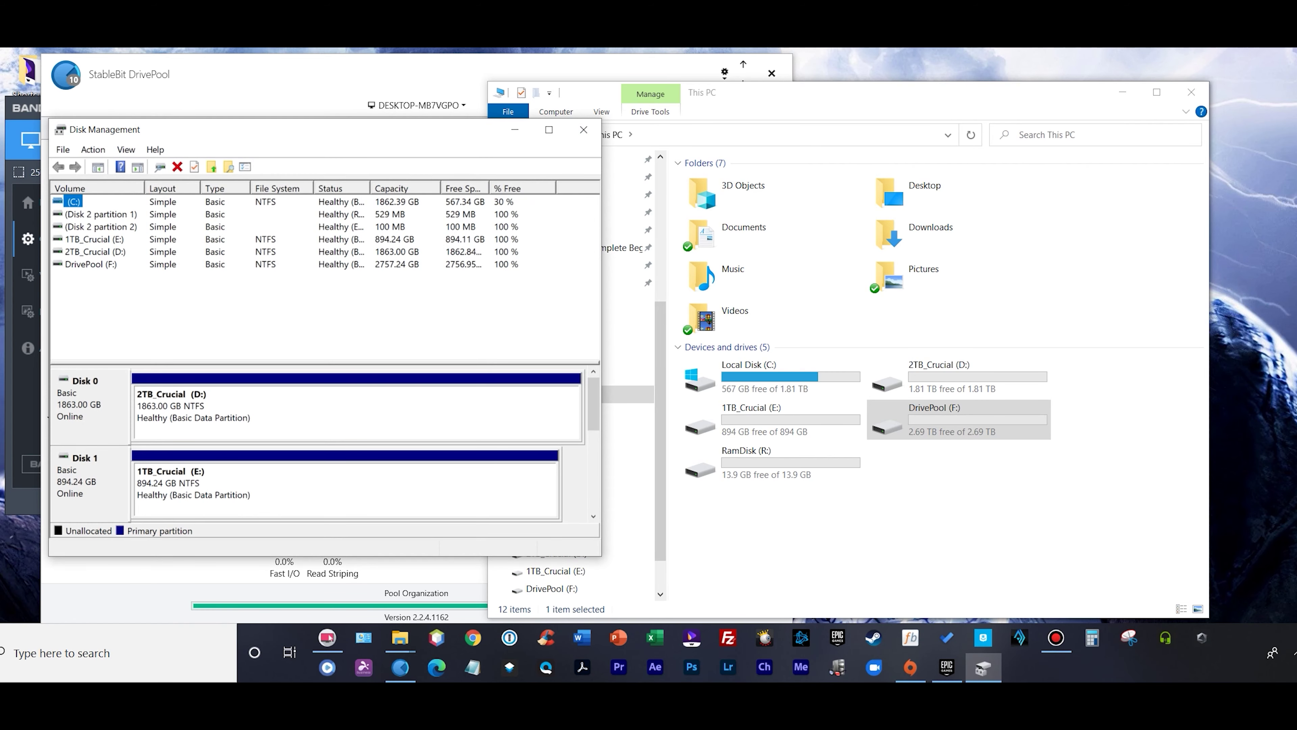
{"action": "left_click", "coordinate": [358, 412]}
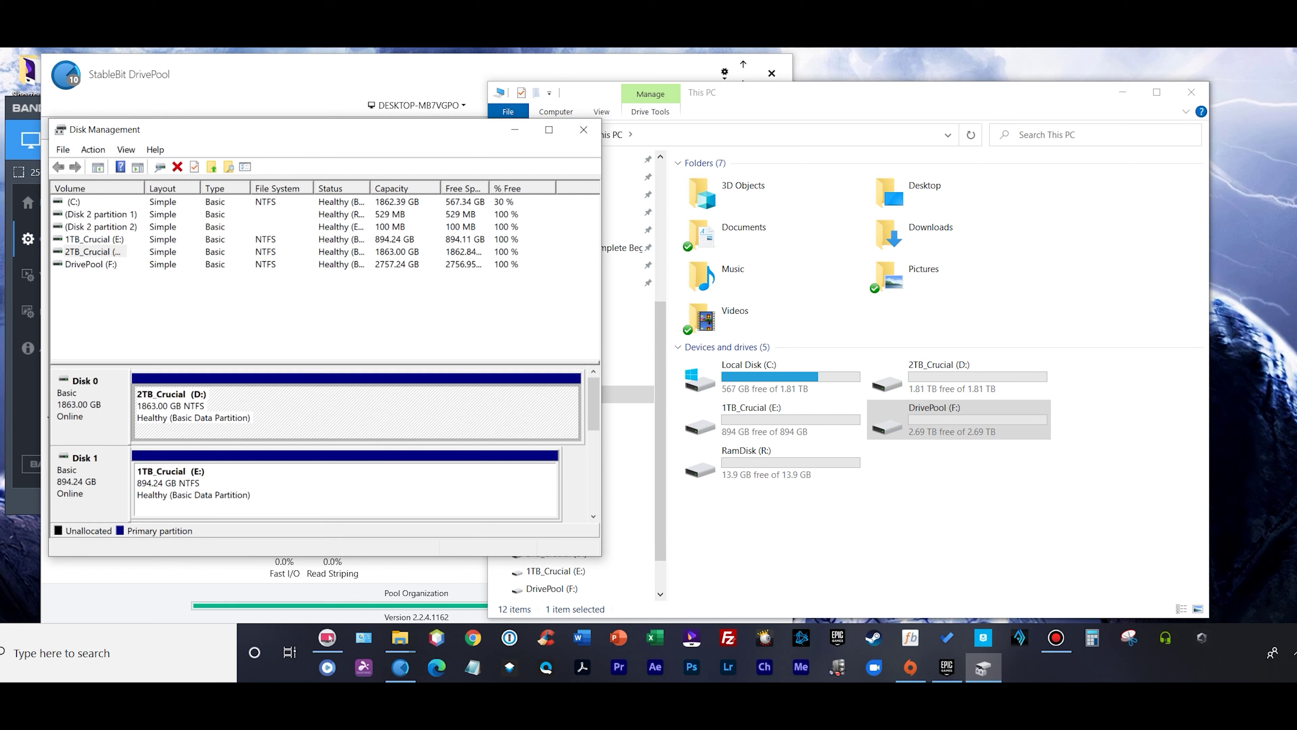
{"action": "right_click", "coordinate": [271, 409]}
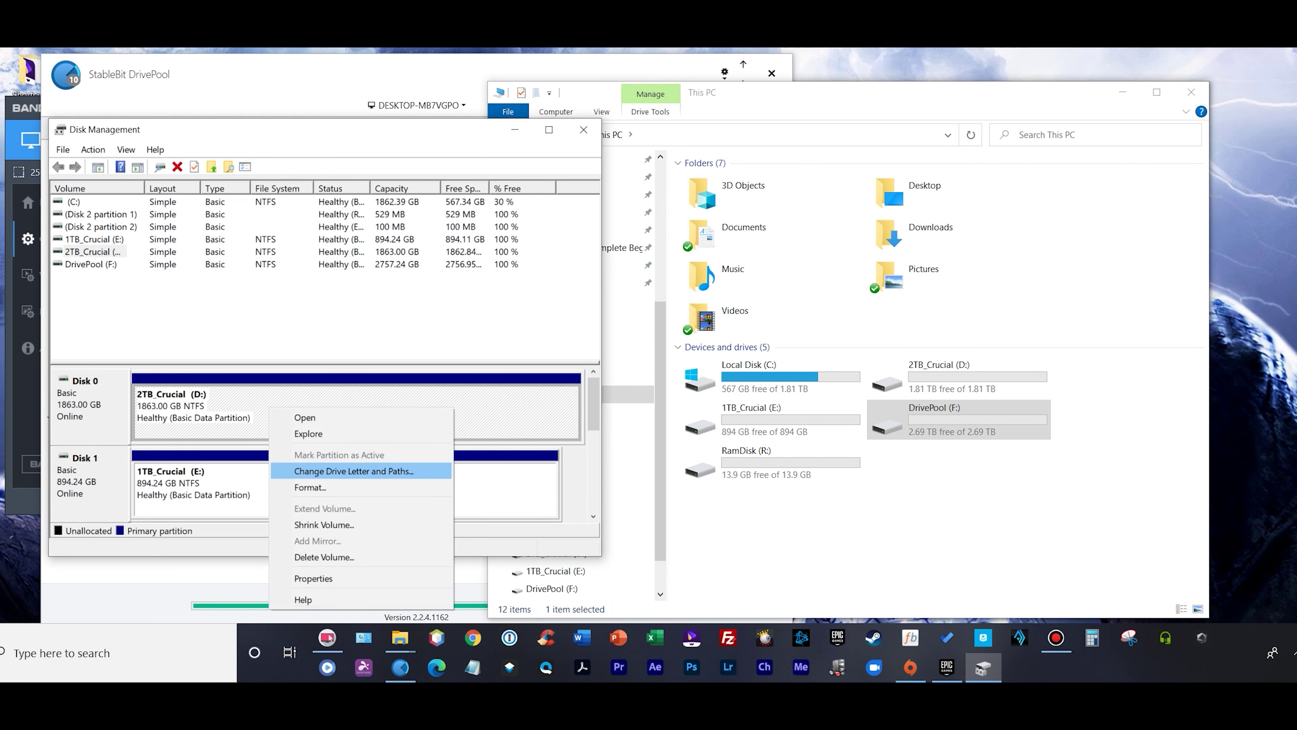
{"action": "left_click", "coordinate": [354, 471]}
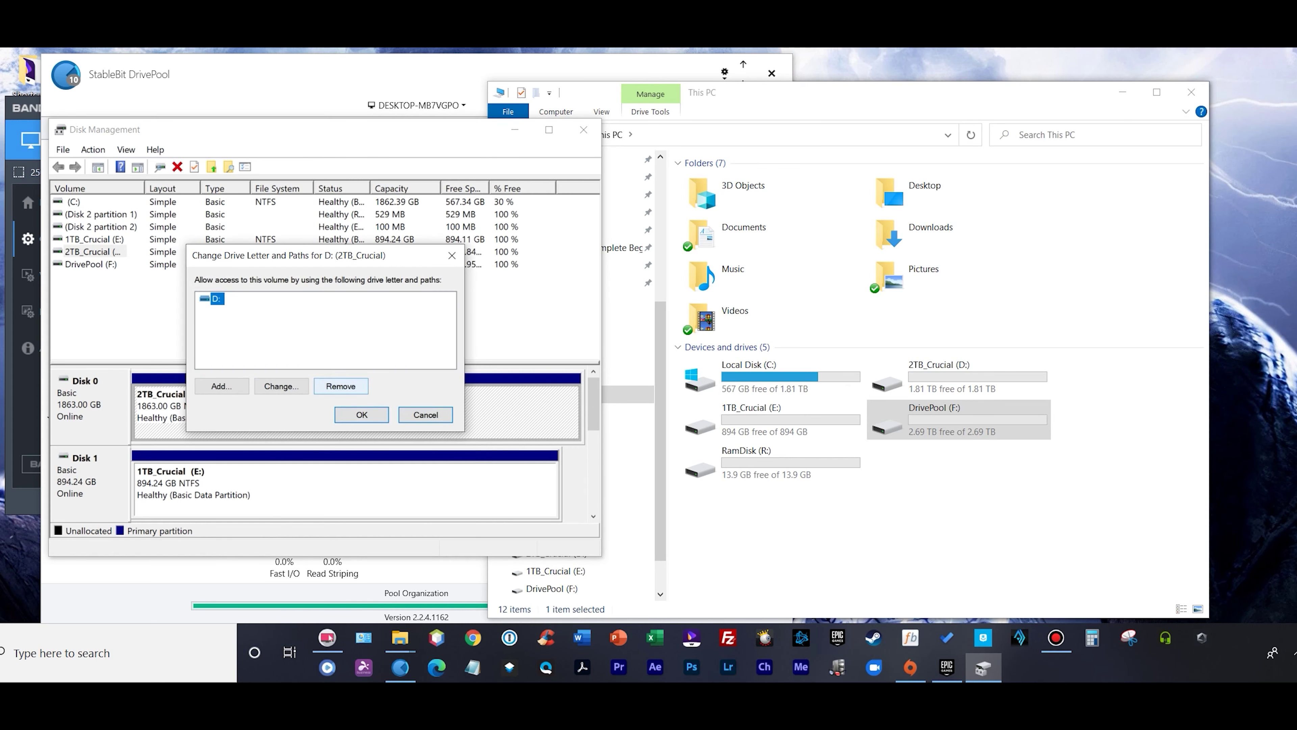
{"action": "left_click", "coordinate": [340, 386]}
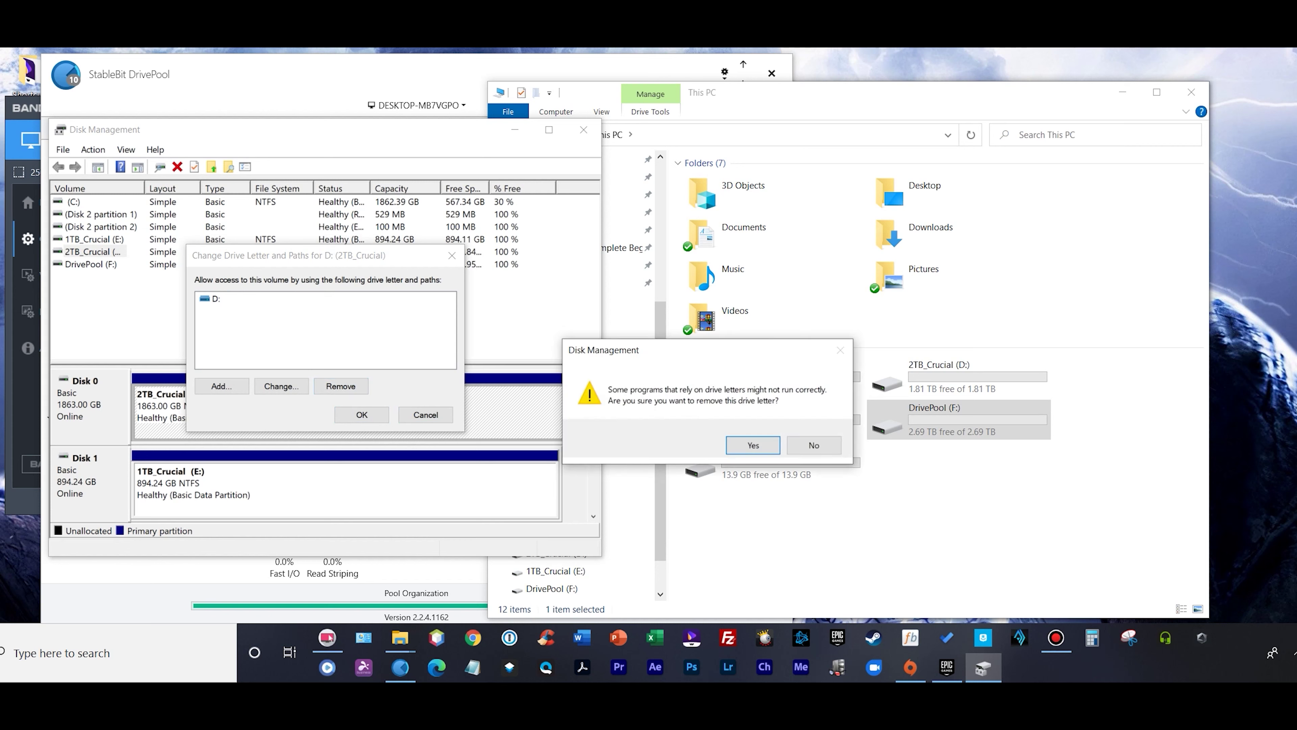
{"action": "left_click", "coordinate": [752, 445]}
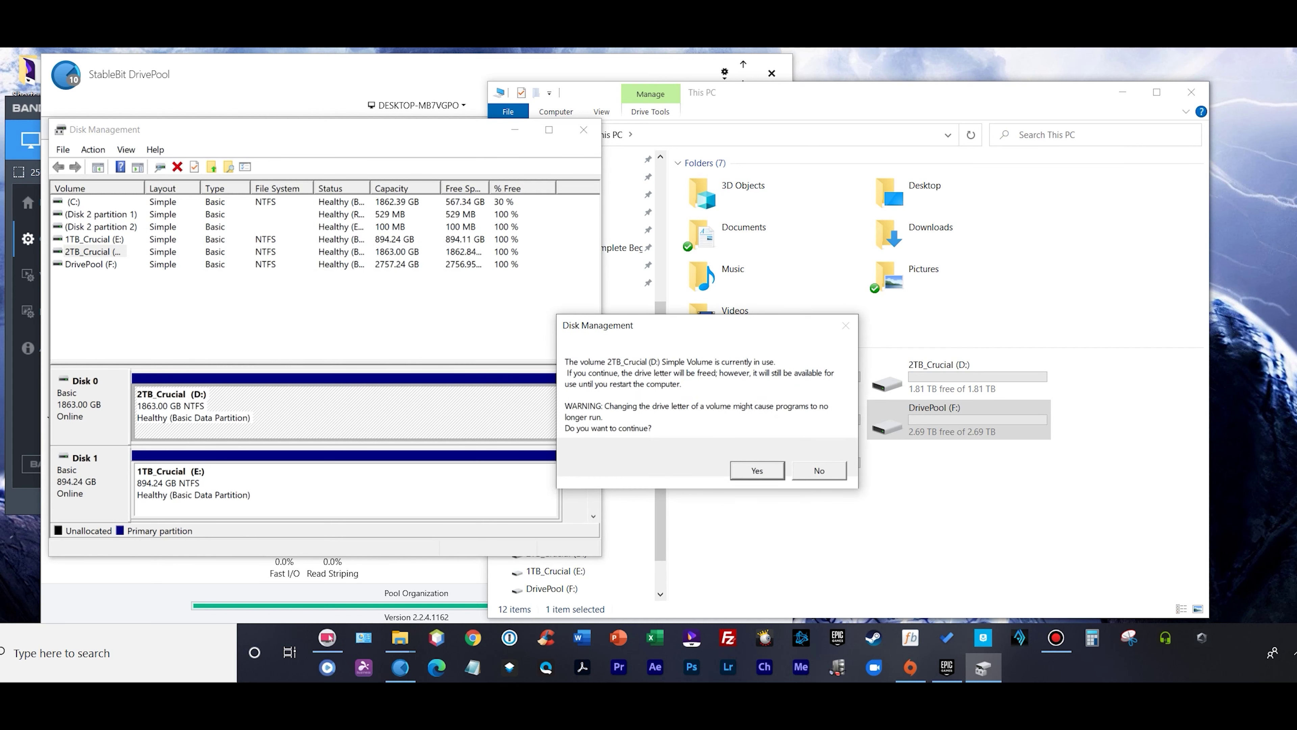
{"action": "key", "text": "Return"}
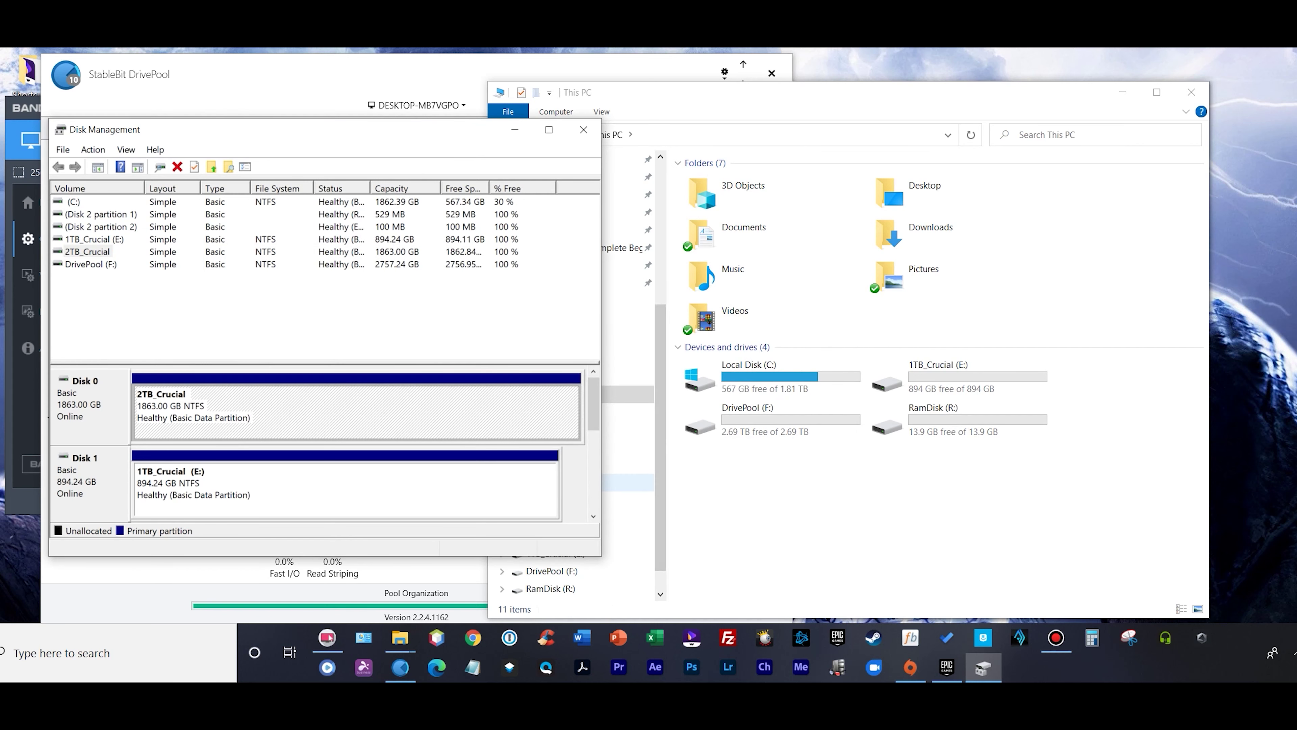
Remove the E: drive letter from the 1TB_Crucial partition.
{"action": "left_click", "coordinate": [306, 491]}
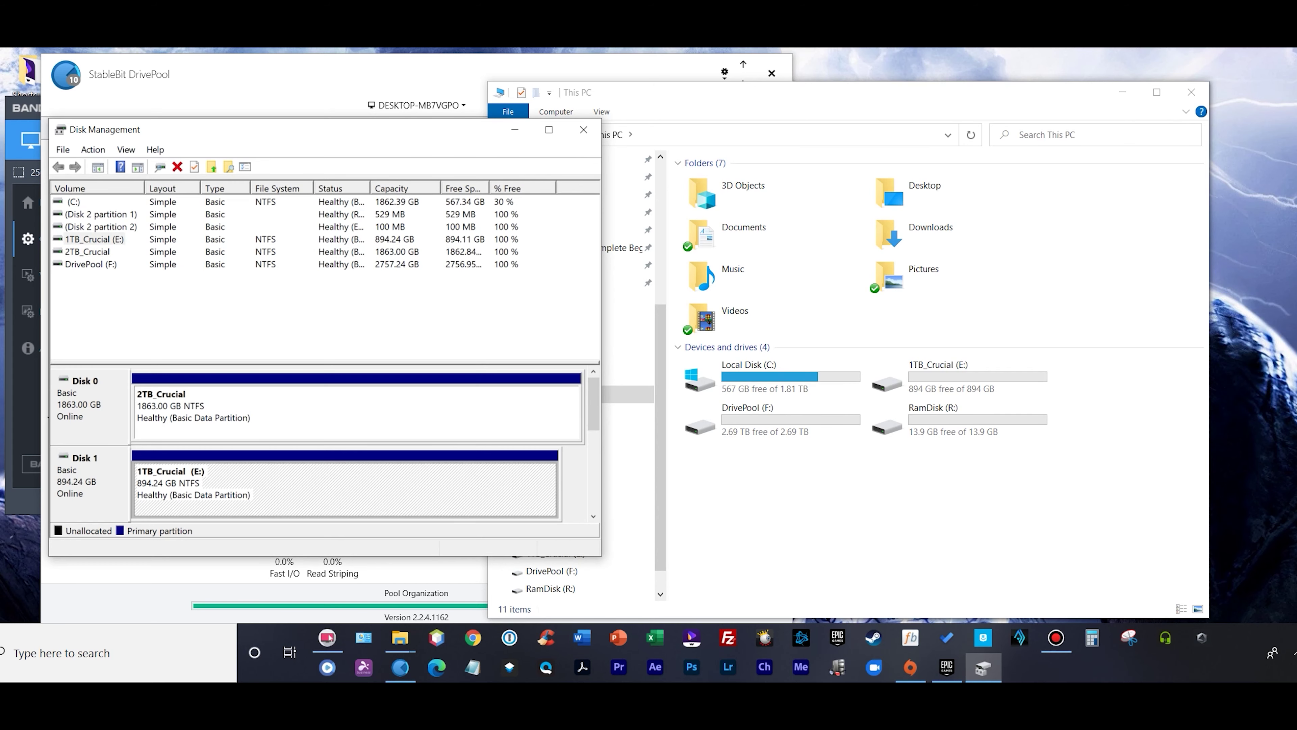
{"action": "right_click", "coordinate": [328, 483]}
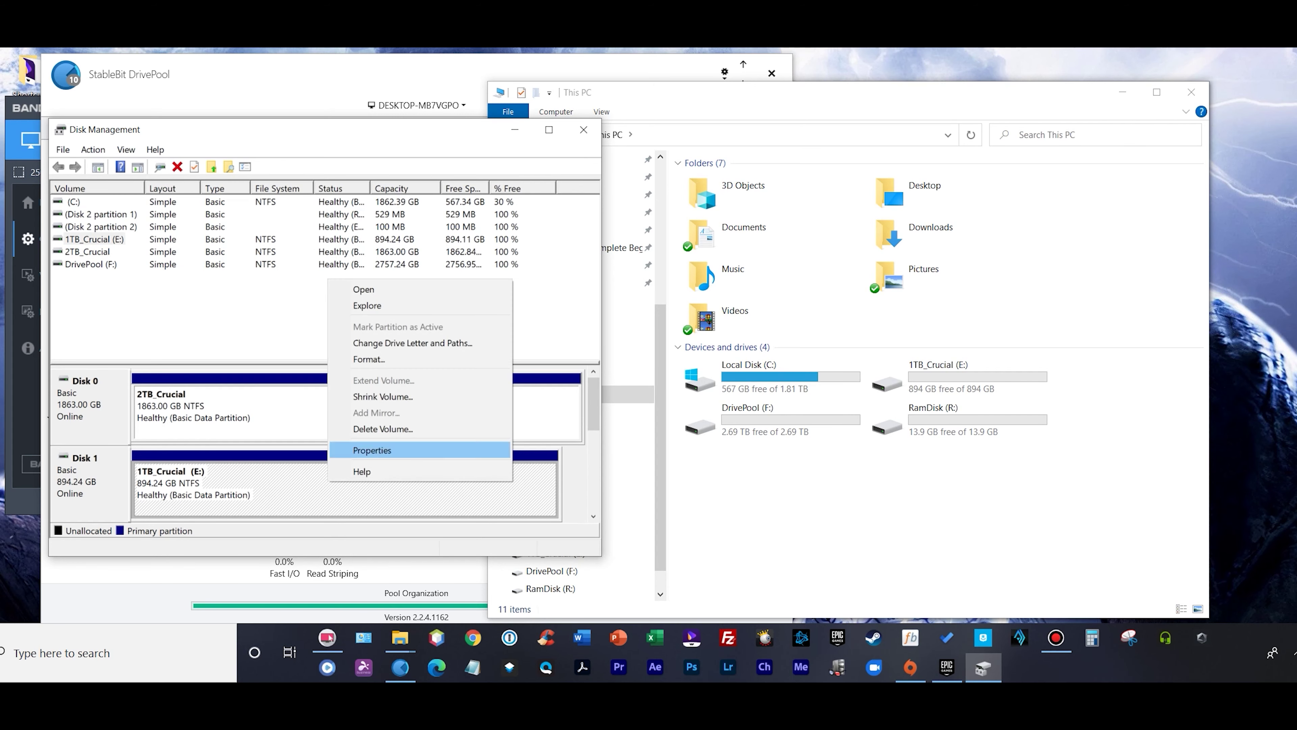
{"action": "left_click", "coordinate": [403, 343]}
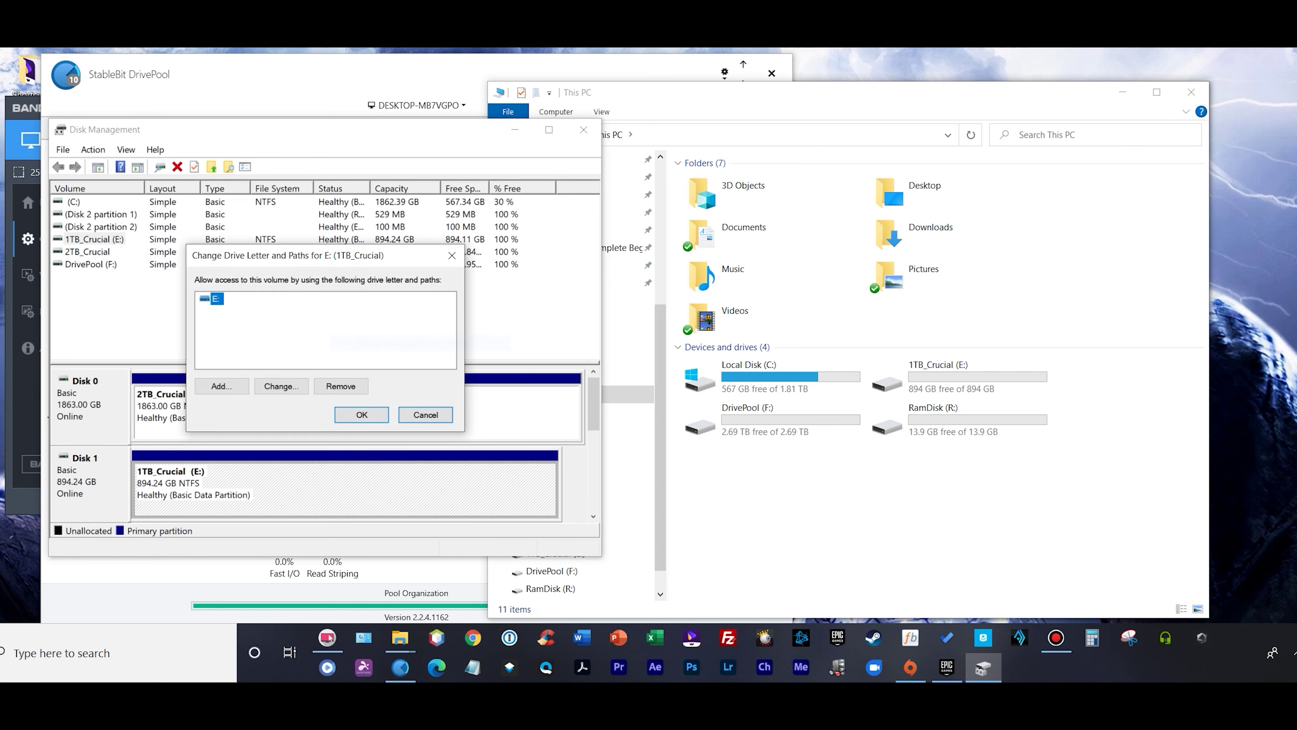
{"action": "left_click", "coordinate": [340, 386]}
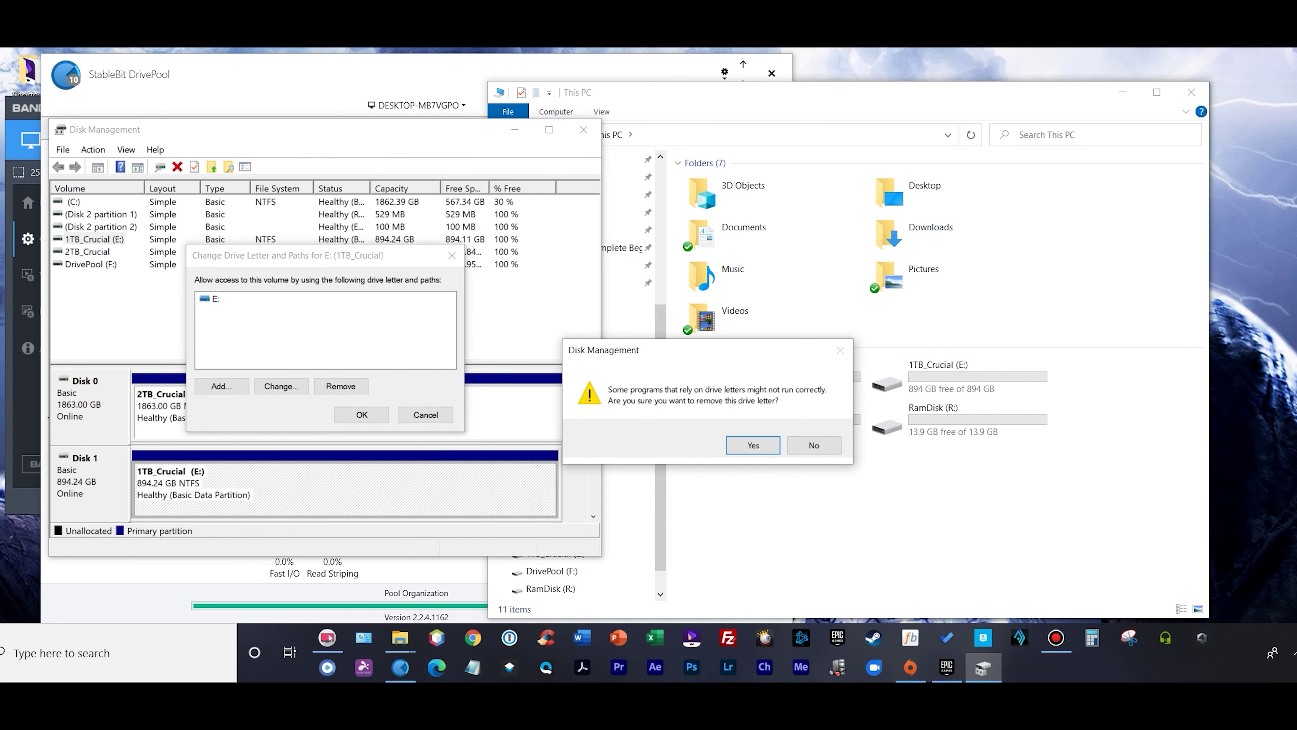
{"action": "key", "text": "Return"}
{"action": "key", "text": "Return"}
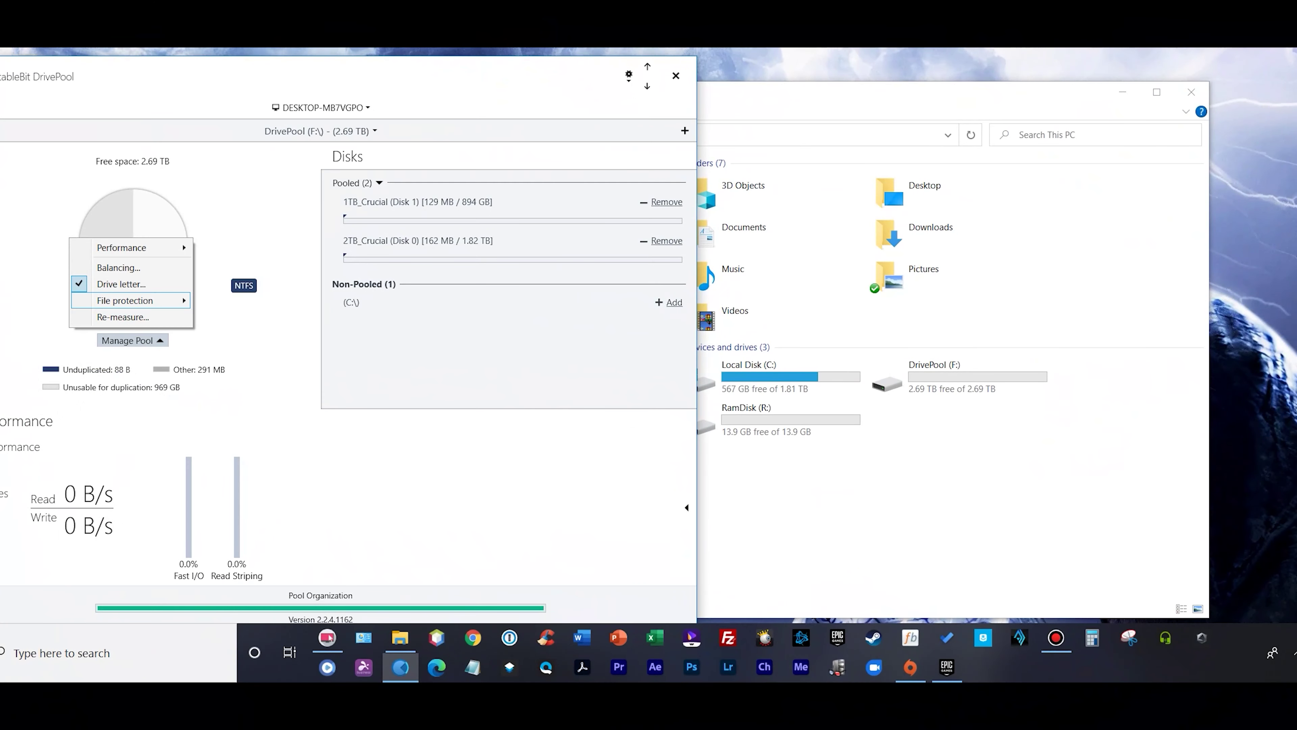
Turn off read striping in the pool's Performance options.
{"action": "key", "text": "Up"}
{"action": "key", "text": "Up"}
{"action": "key", "text": "Up"}
{"action": "key", "text": "Right"}
{"action": "key", "text": "Down"}
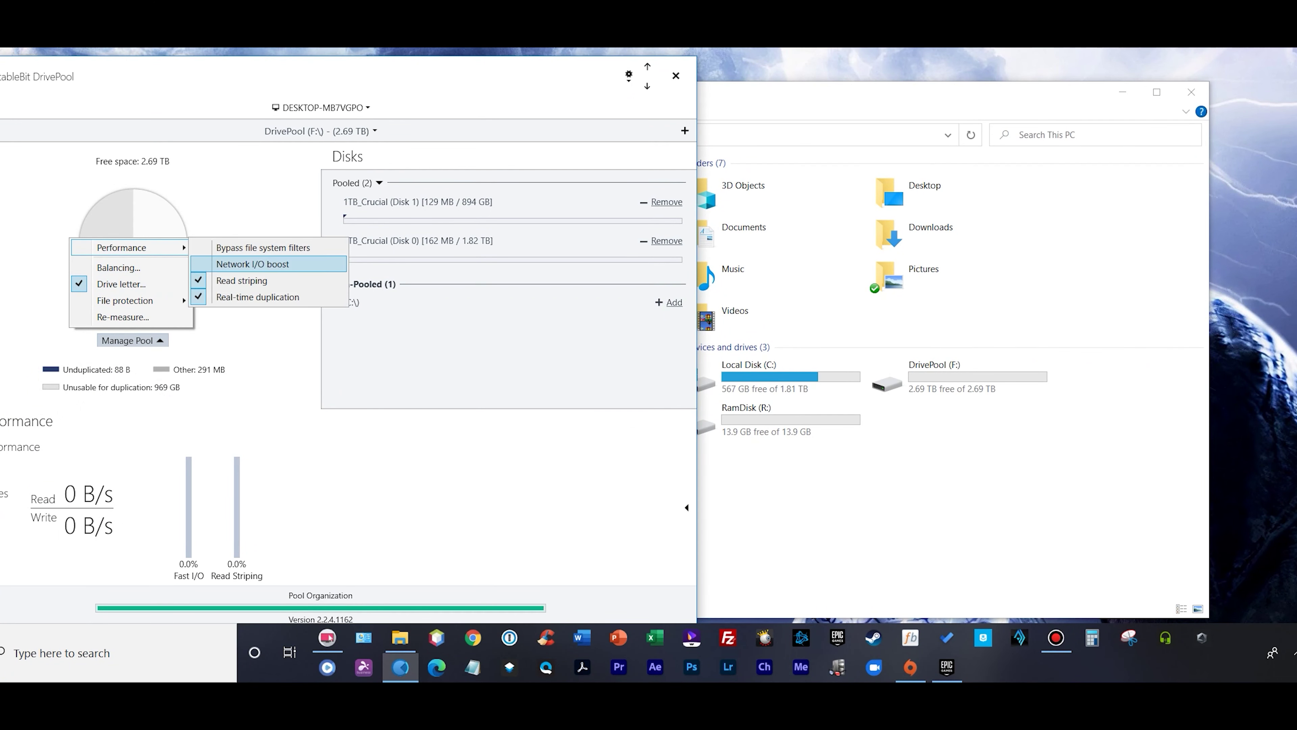
{"action": "key", "text": "Down"}
{"action": "key", "text": "Return"}
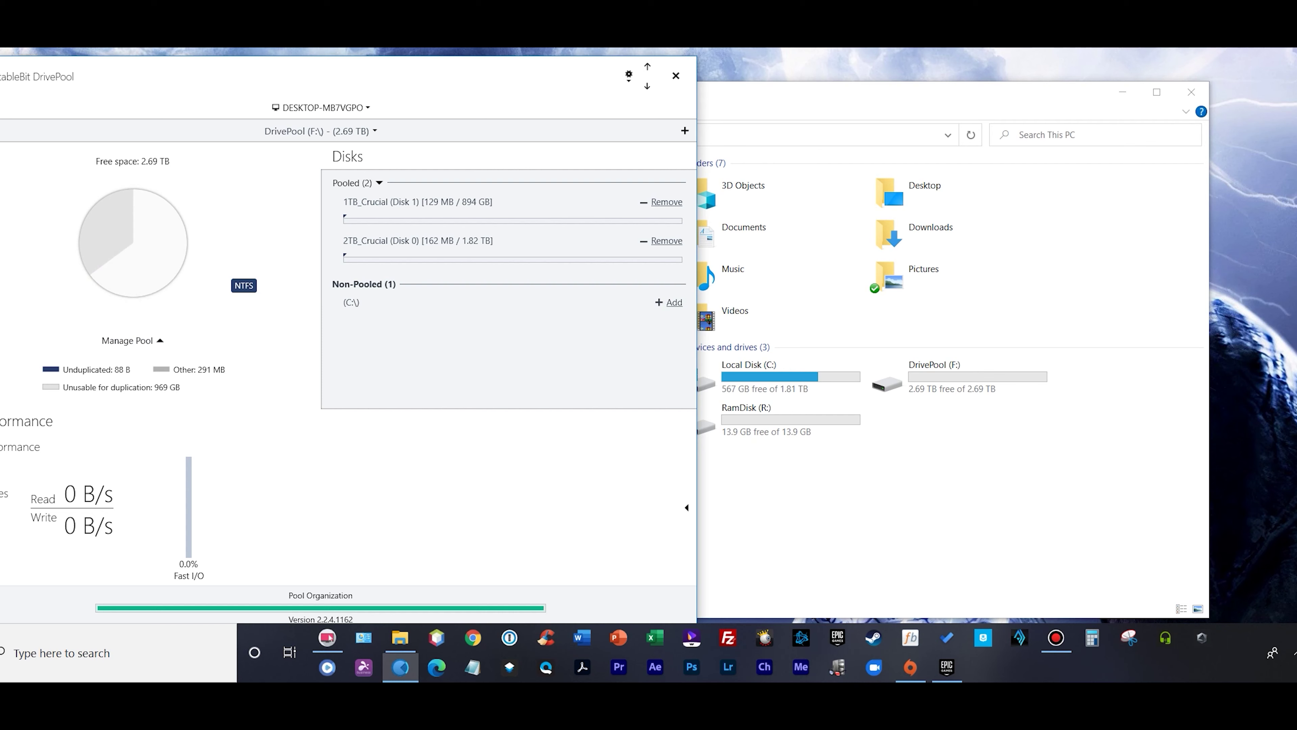
Turn off real-time duplication in the pool's Performance options.
{"action": "key", "text": "Return"}
{"action": "key", "text": "Up"}
{"action": "key", "text": "Up"}
{"action": "key", "text": "Right"}
{"action": "key", "text": "Down"}
{"action": "key", "text": "Down"}
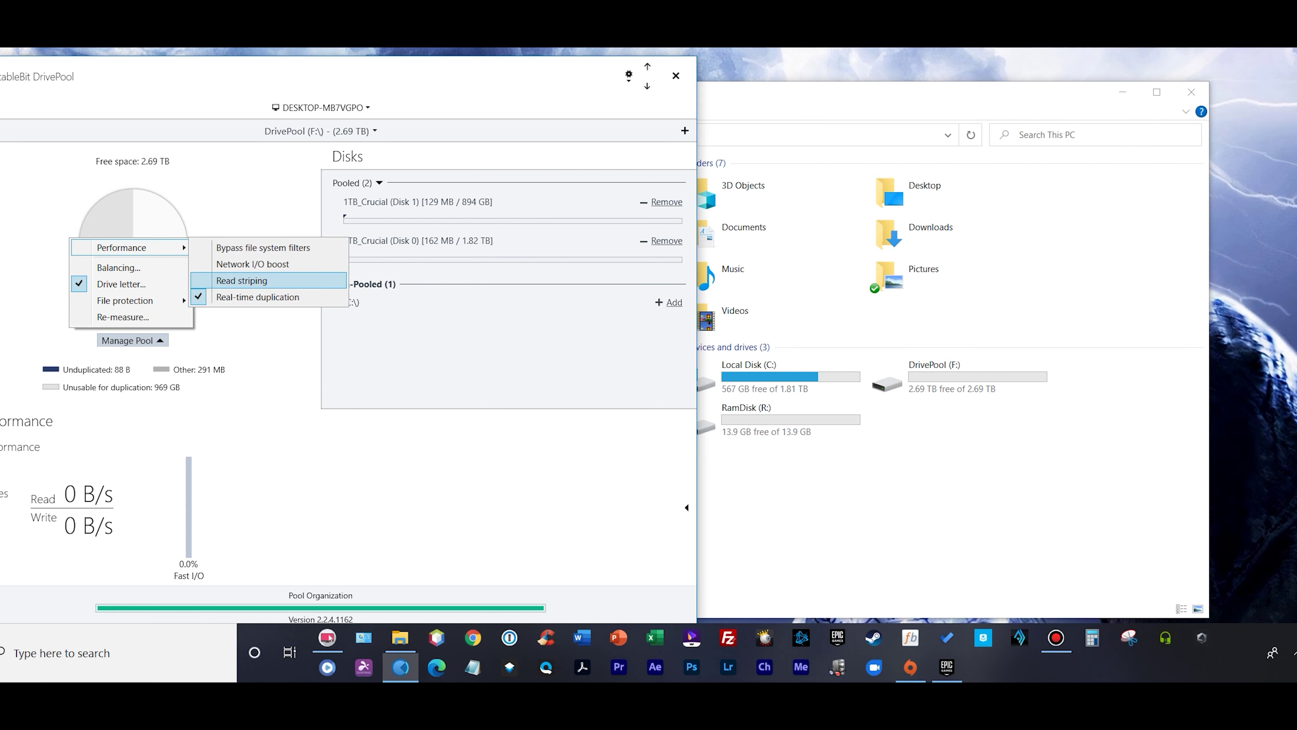
{"action": "key", "text": "Down"}
{"action": "key", "text": "Return"}
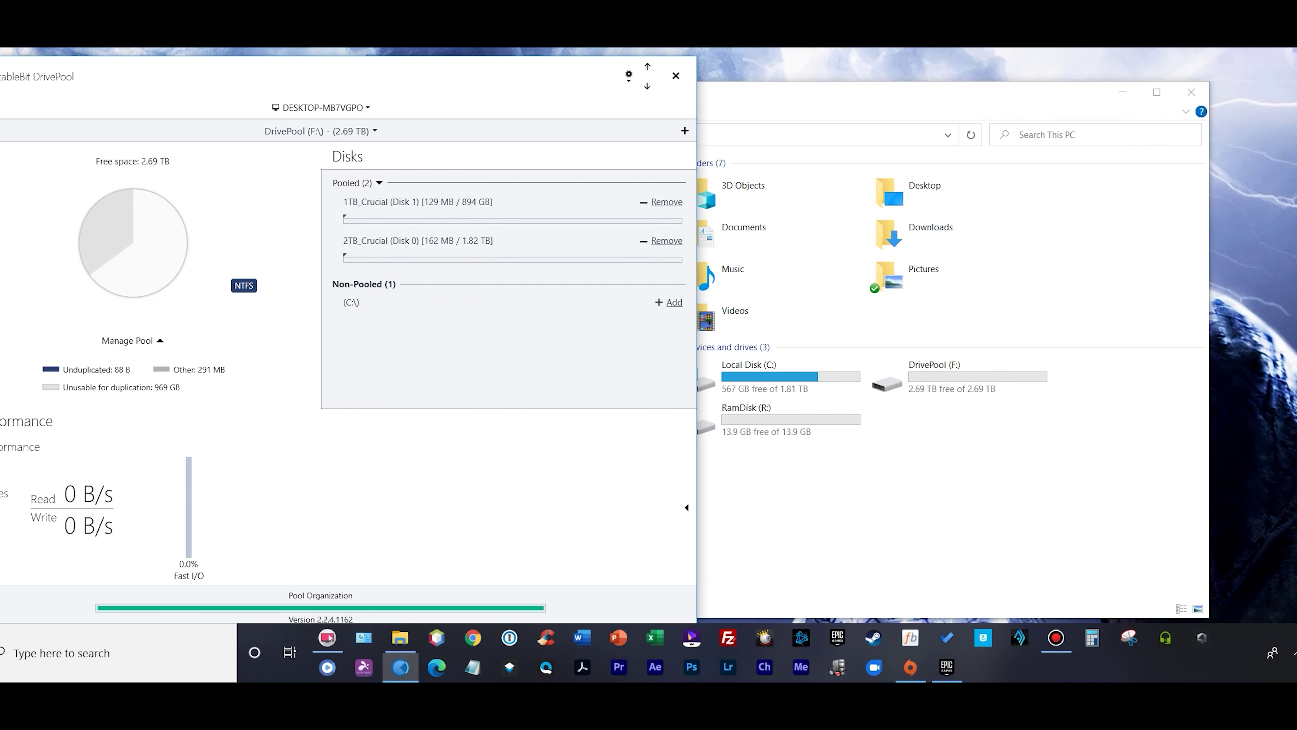
Toggle Network I/O boost and review the Performance option descriptions.
{"action": "key", "text": "Return"}
{"action": "key", "text": "Up"}
{"action": "key", "text": "Up"}
{"action": "key", "text": "Right"}
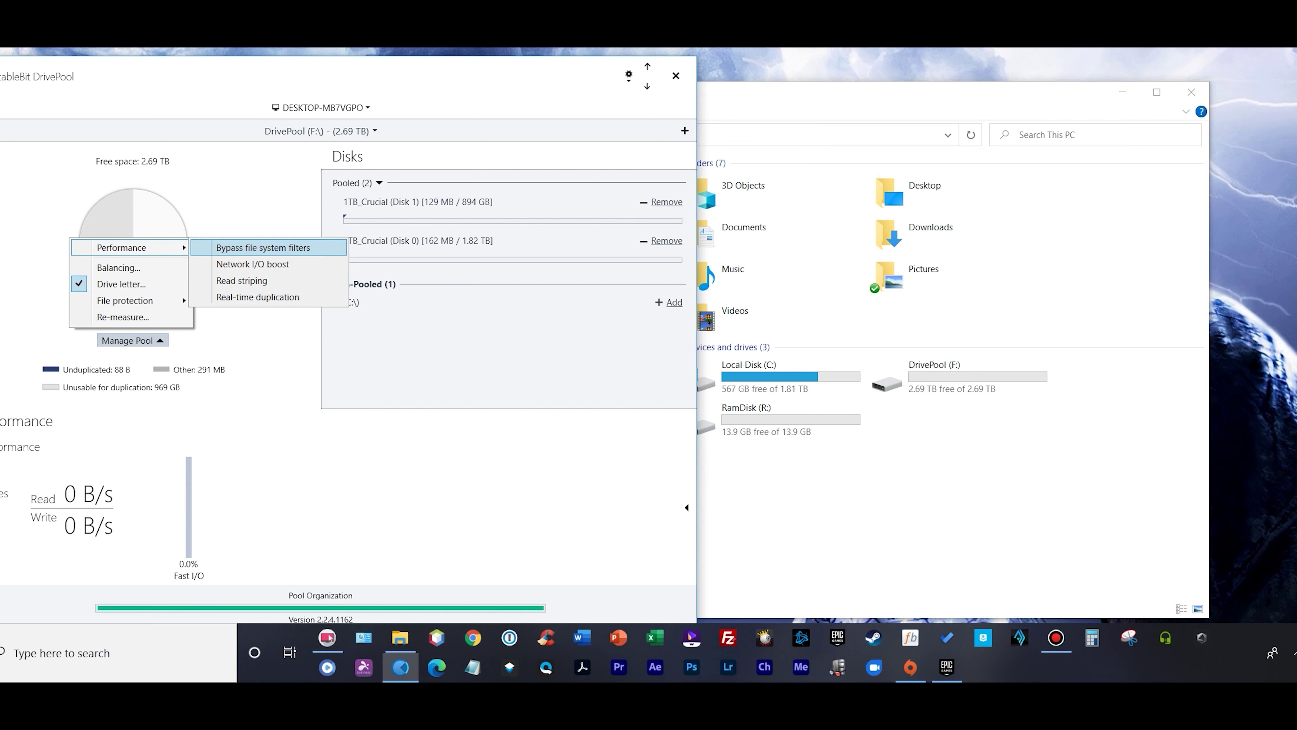
{"action": "key", "text": "Down"}
{"action": "key", "text": "Down"}
{"action": "key", "text": "Up"}
{"action": "key", "text": "Return"}
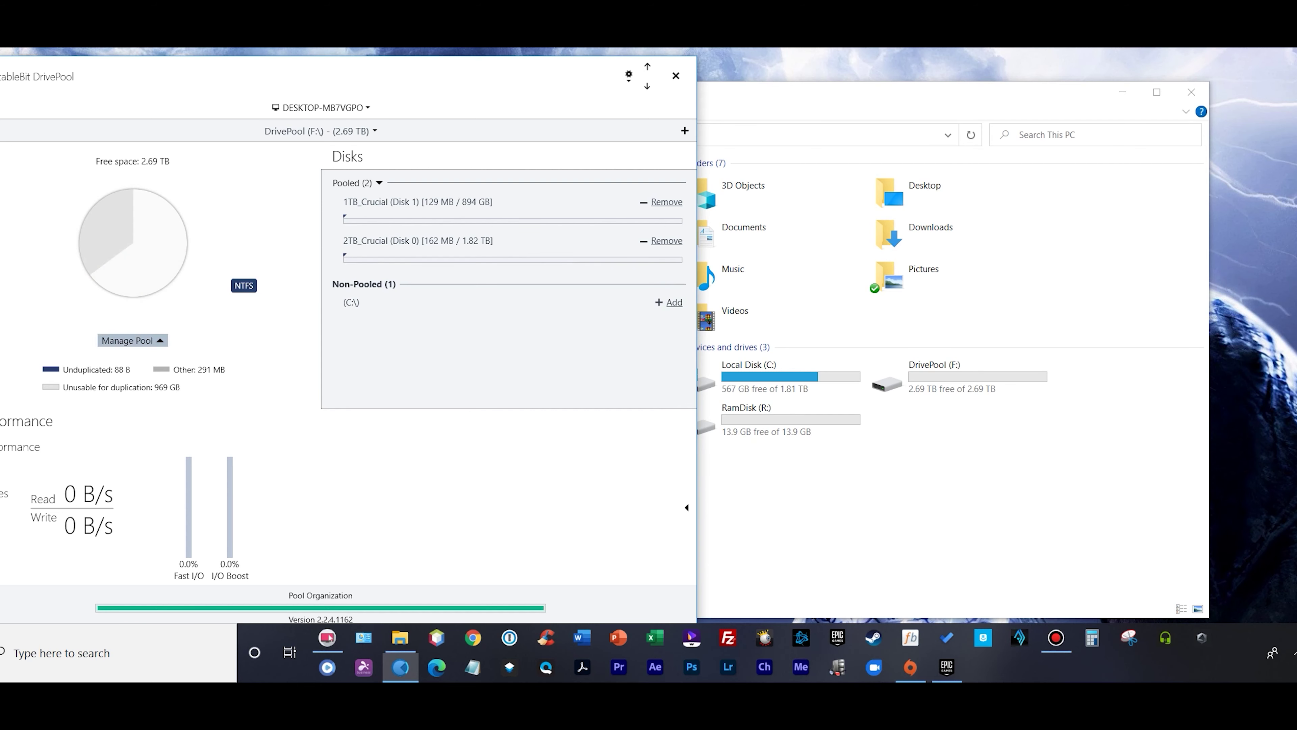
{"action": "key", "text": "Return"}
{"action": "key", "text": "Up"}
{"action": "key", "text": "Up"}
{"action": "key", "text": "Right"}
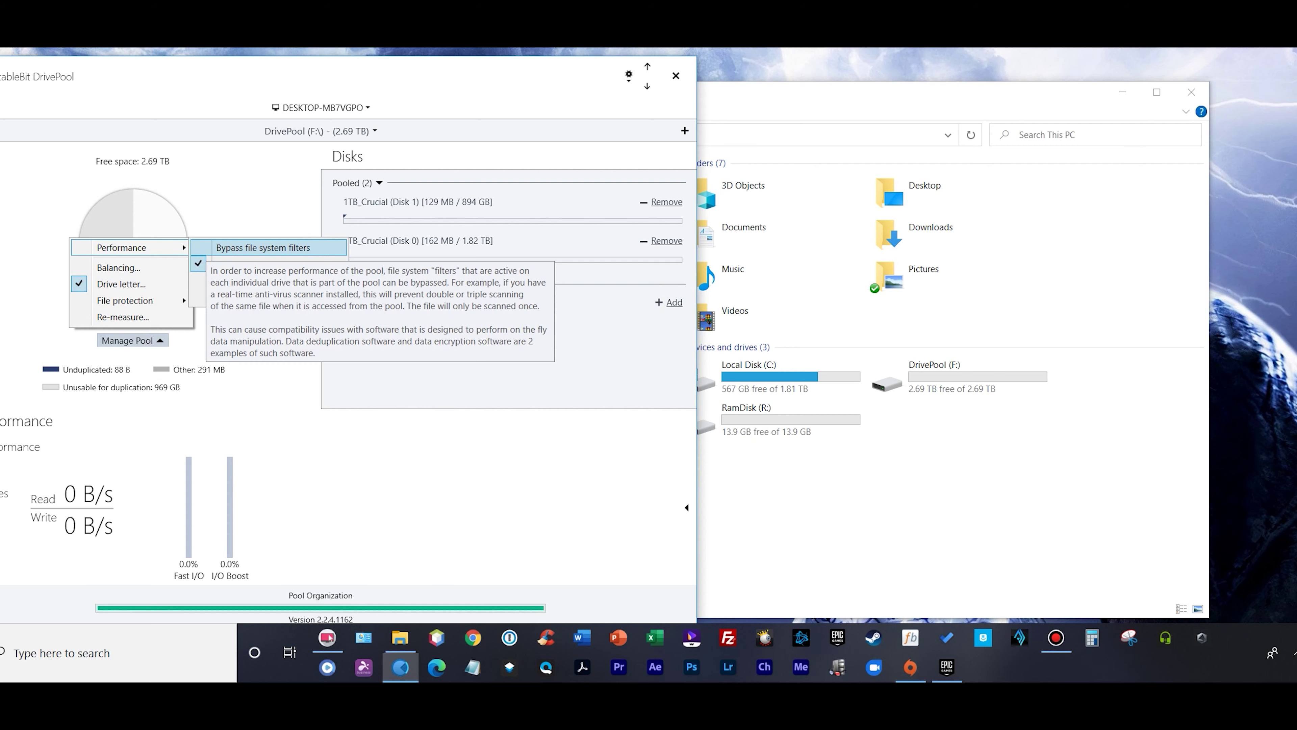
{"action": "key", "text": "Return"}
{"action": "key", "text": "Return"}
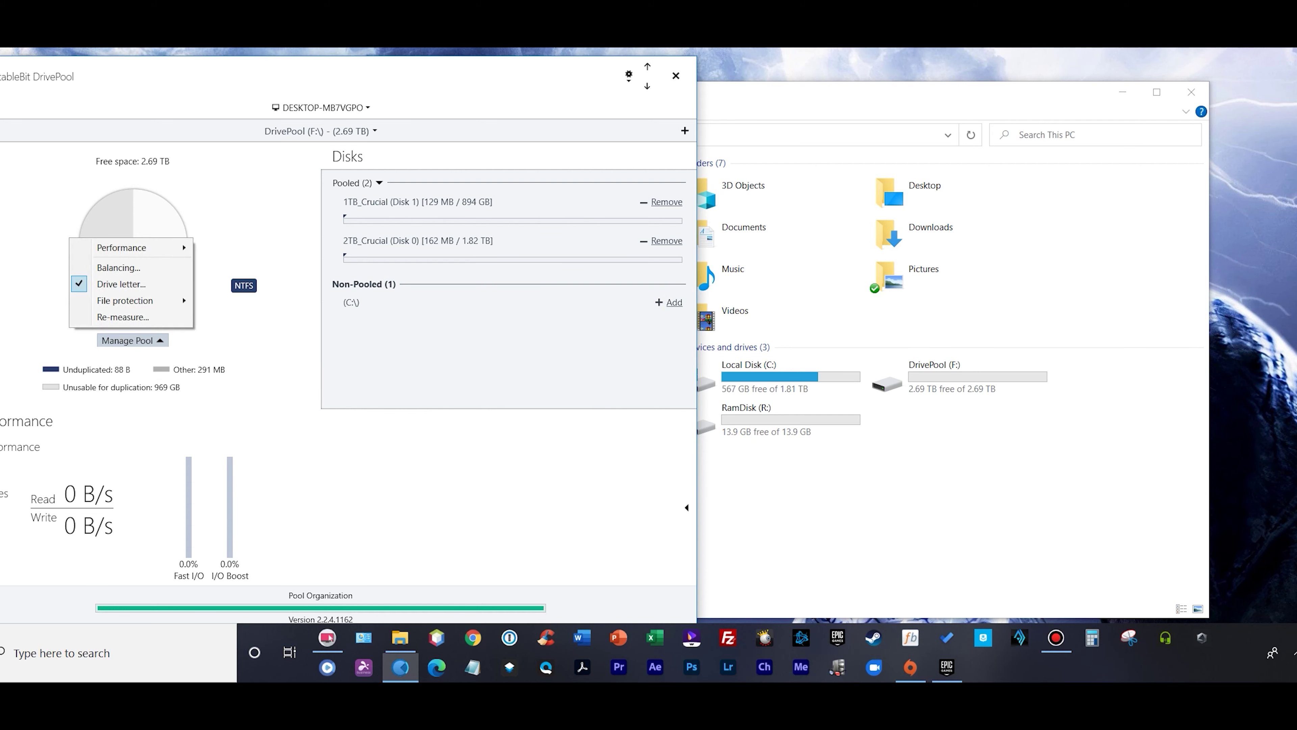
Browse the pool's Balancing and File protection options, then close the menu.
{"action": "key", "text": "Up"}
{"action": "key", "text": "Up"}
{"action": "key", "text": "Right"}
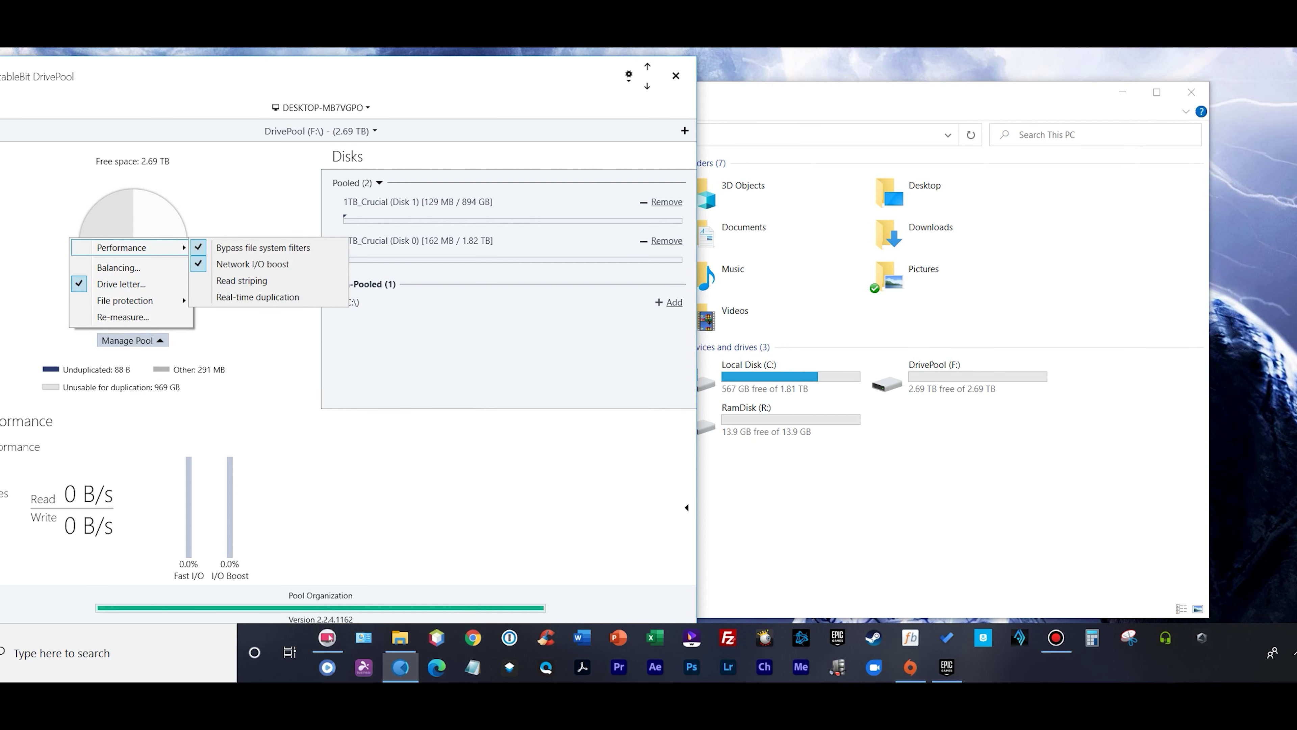
{"action": "key", "text": "Down"}
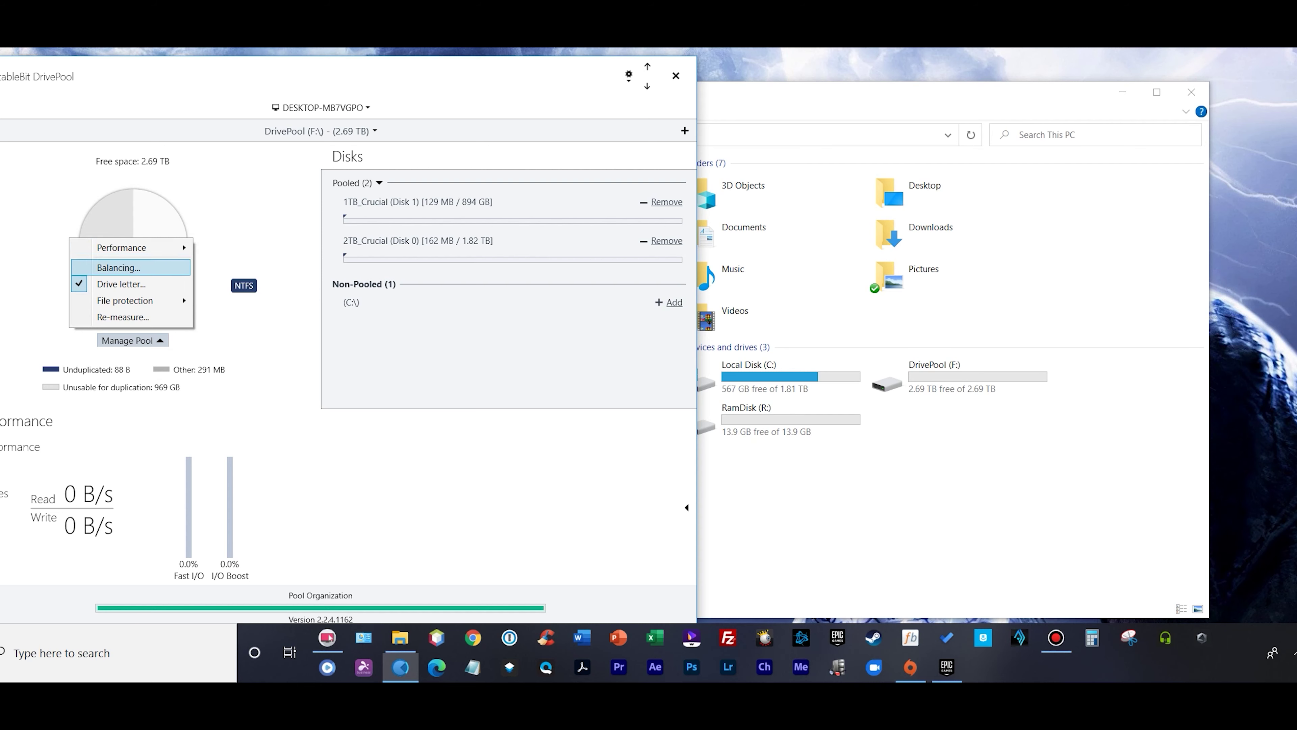
{"action": "key", "text": "Down"}
{"action": "key", "text": "Up"}
{"action": "key", "text": "Down"}
{"action": "key", "text": "Down"}
{"action": "key", "text": "Right"}
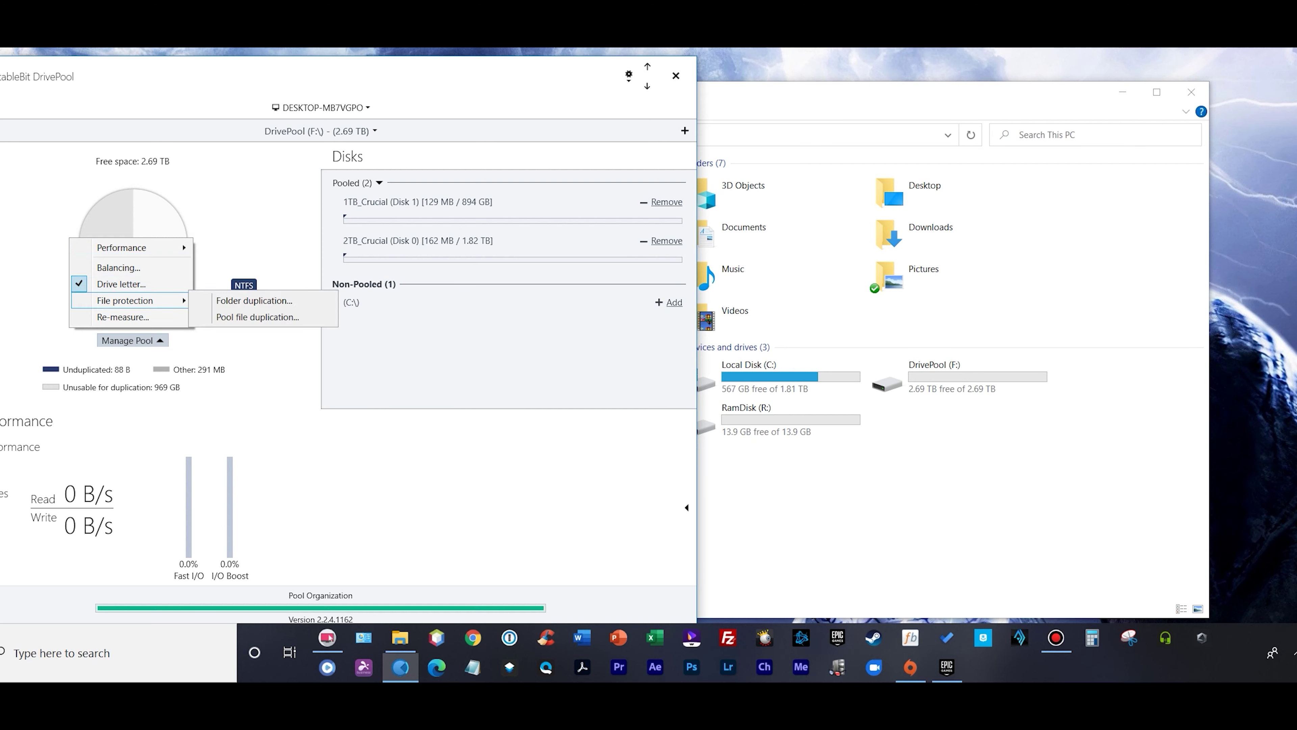
{"action": "key", "text": "Left"}
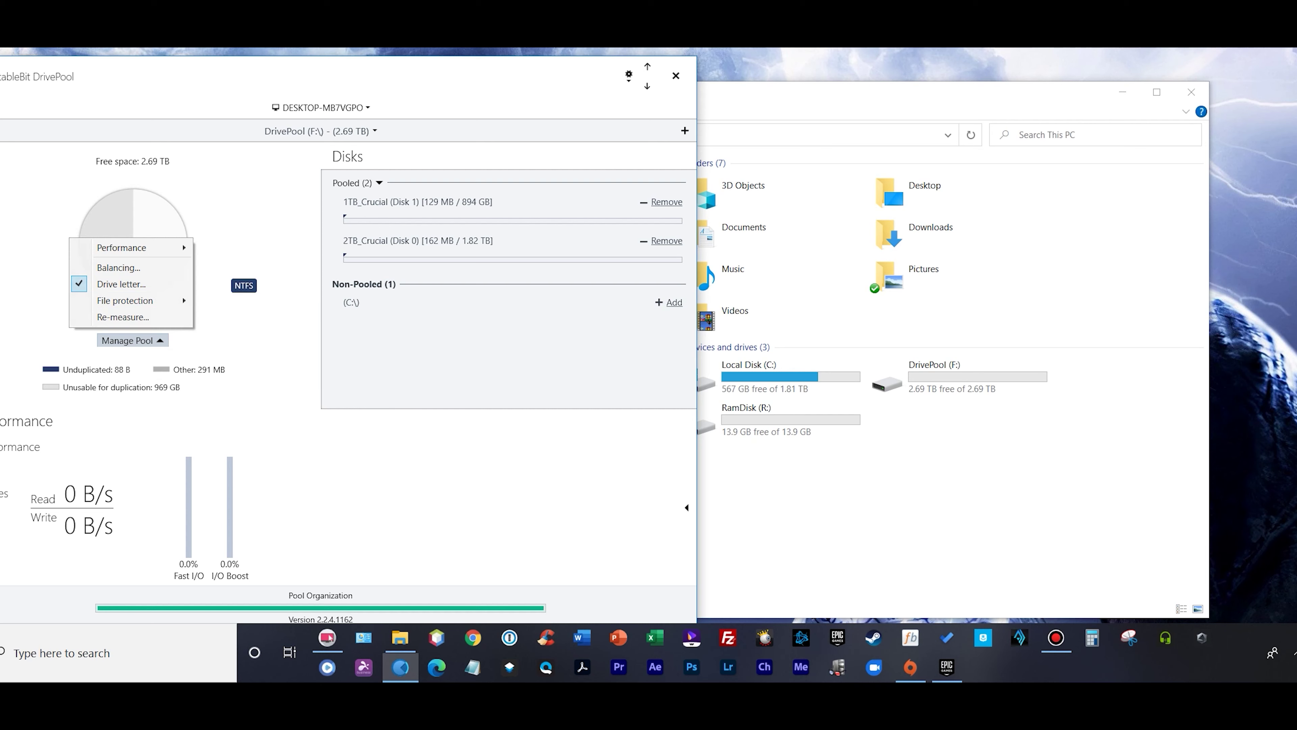
{"action": "key", "text": "Escape"}
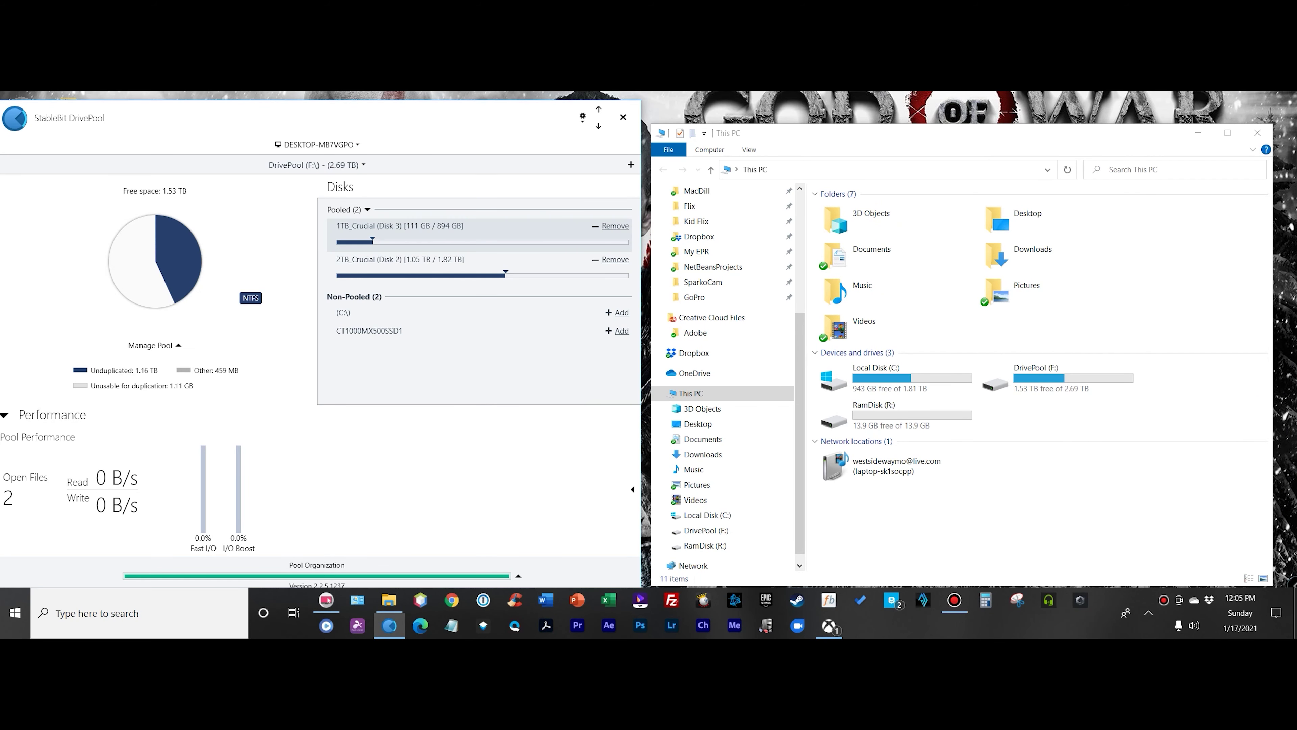
Select the DrivePool (F:) drive in This PC.
{"action": "mouse_move", "coordinate": [398, 233]}
{"action": "mouse_move", "coordinate": [399, 266]}
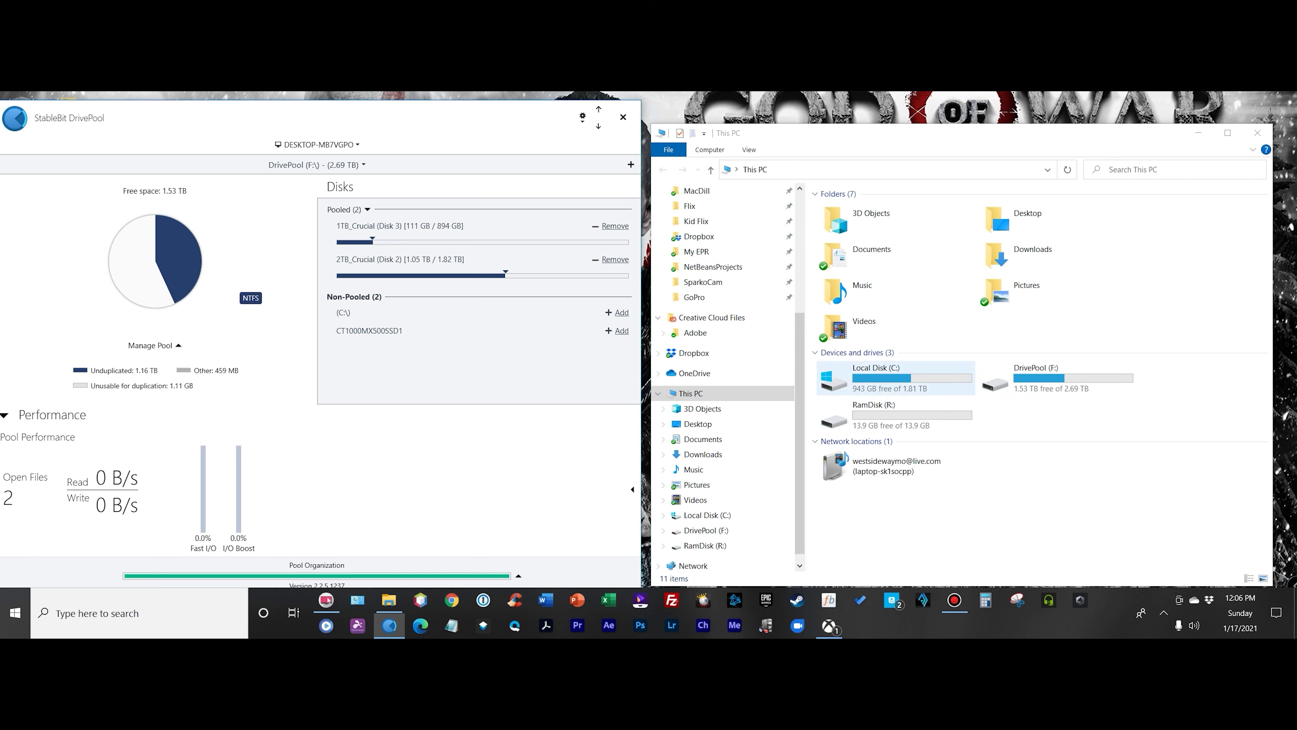
{"action": "left_click", "coordinate": [1037, 378]}
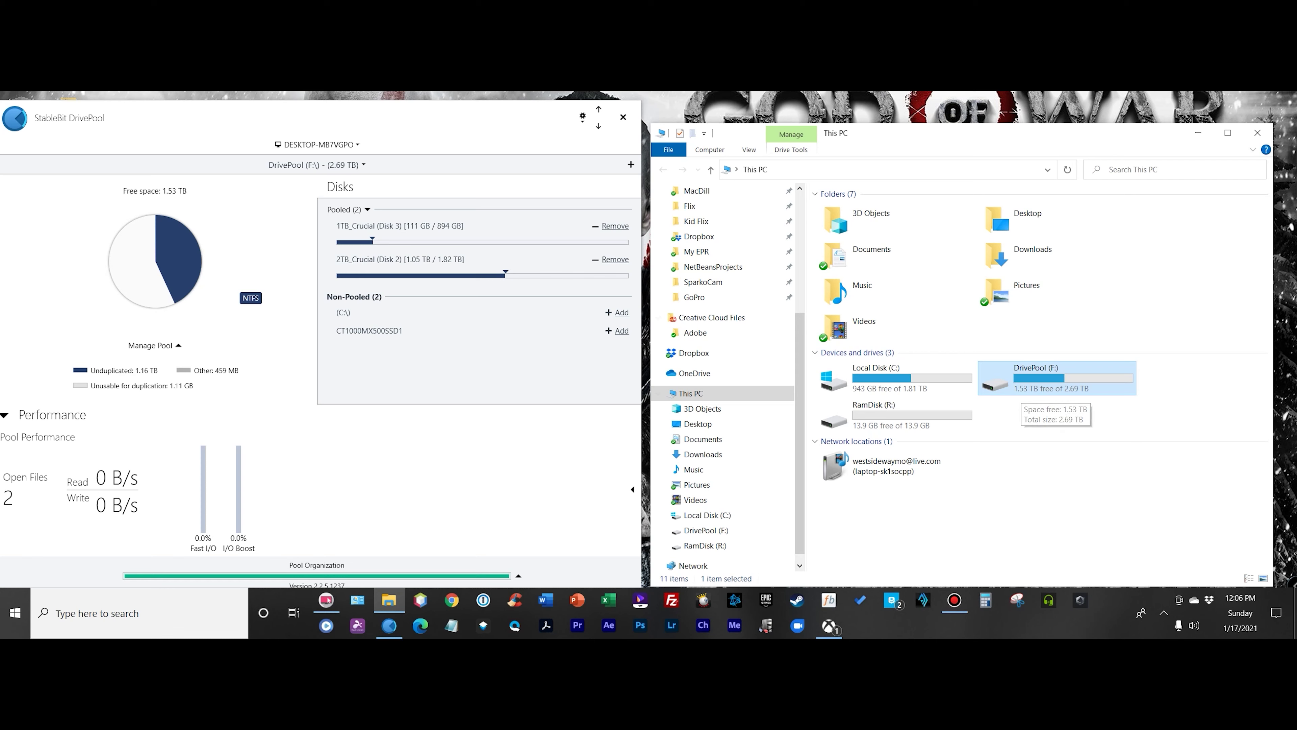
Launch Disk Management from Windows search, then start a new search.
{"action": "key", "text": "super+s"}
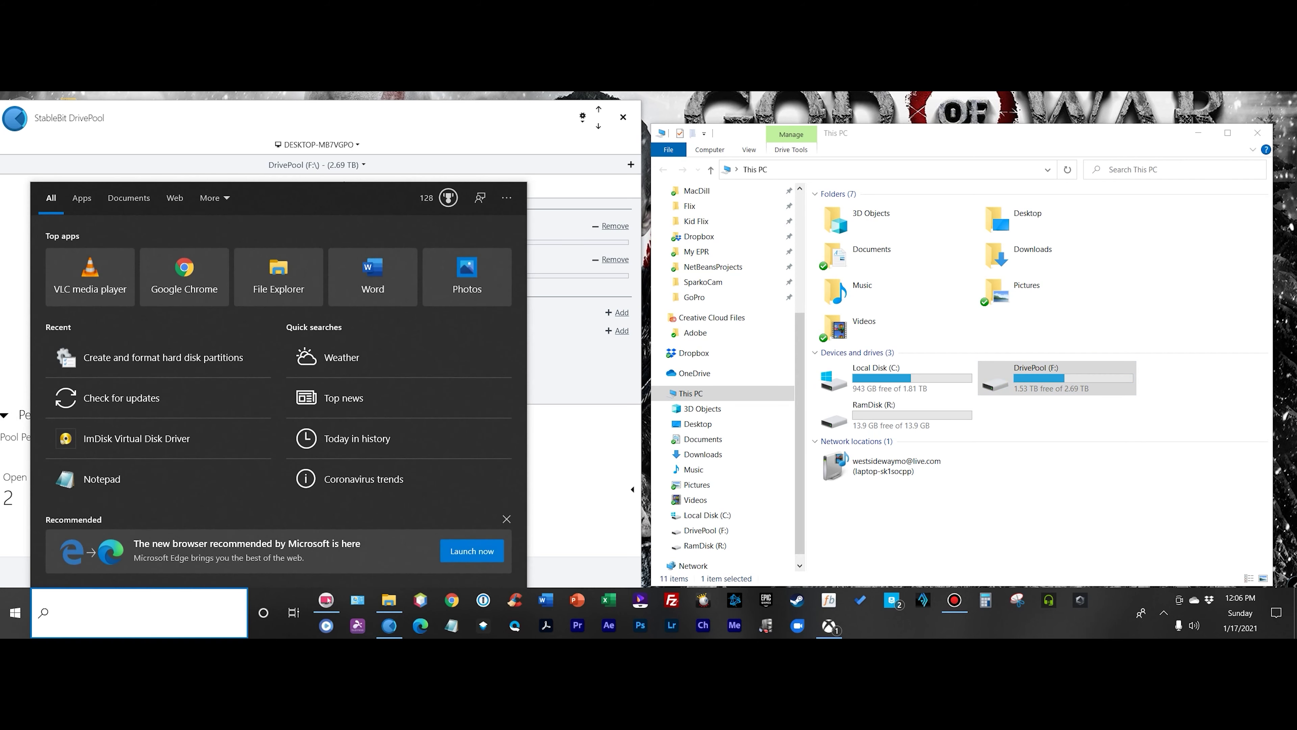
{"action": "type", "text": "disk man"}
{"action": "key", "text": "Return"}
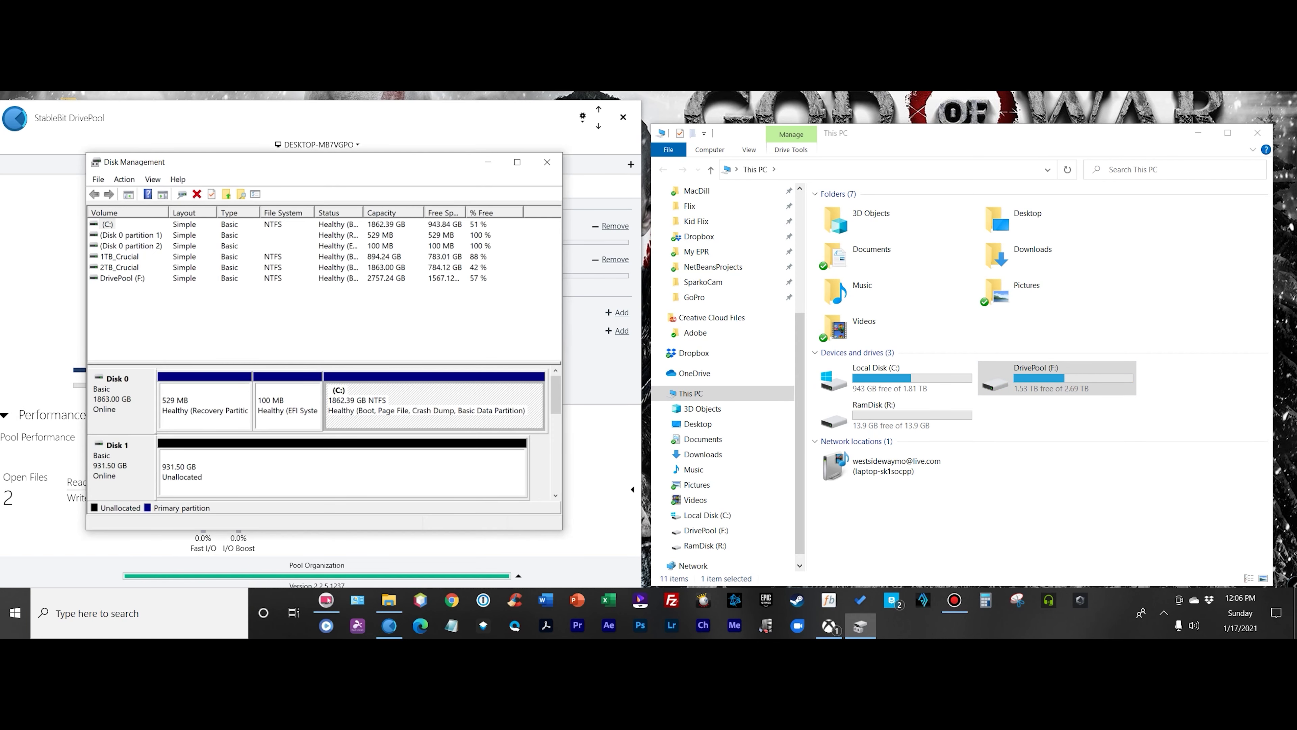
{"action": "key", "text": "super+s"}
{"action": "type", "text": "diskpa"}
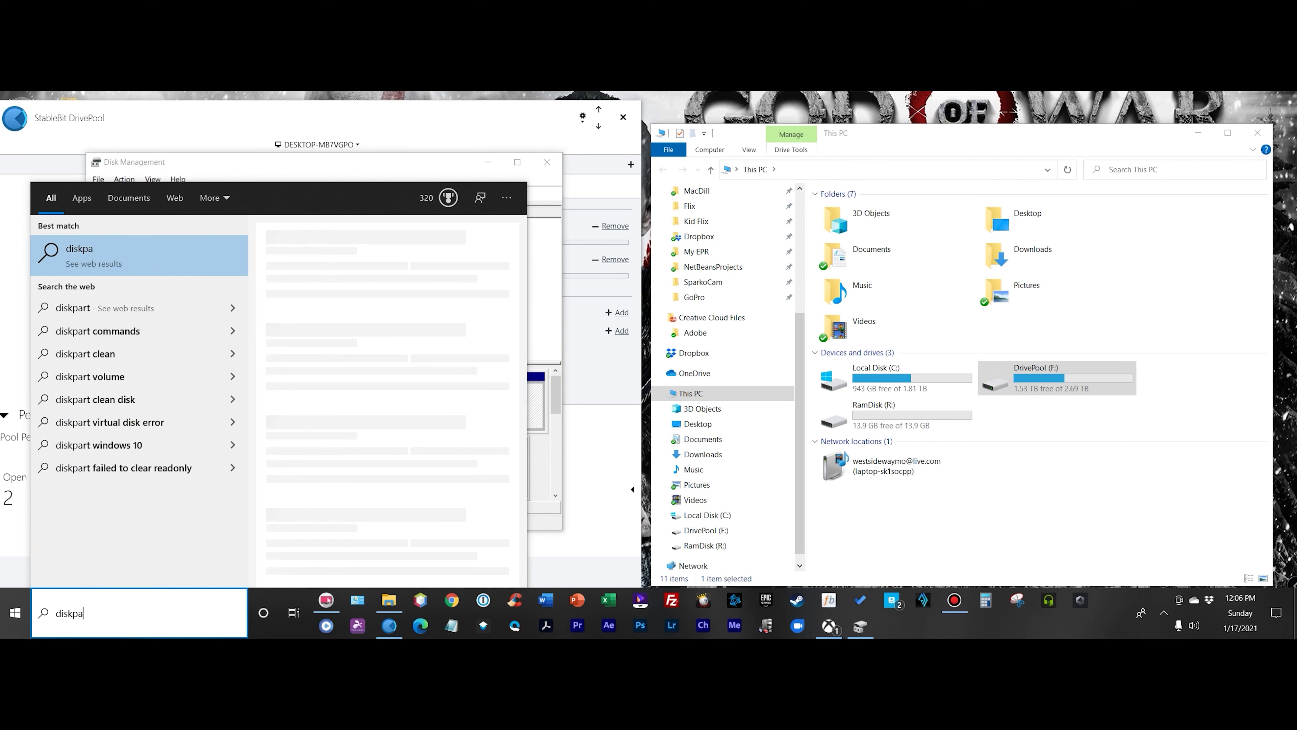
{"action": "key", "text": "BackSpace"}
{"action": "key", "text": "BackSpace"}
{"action": "key", "text": "BackSpace"}
{"action": "key", "text": "BackSpace"}
{"action": "key", "text": "BackSpace"}
{"action": "key", "text": "BackSpace"}
Run Command Prompt as administrator, start diskpart, and close Disk Management.
{"action": "type", "text": "cmd"}
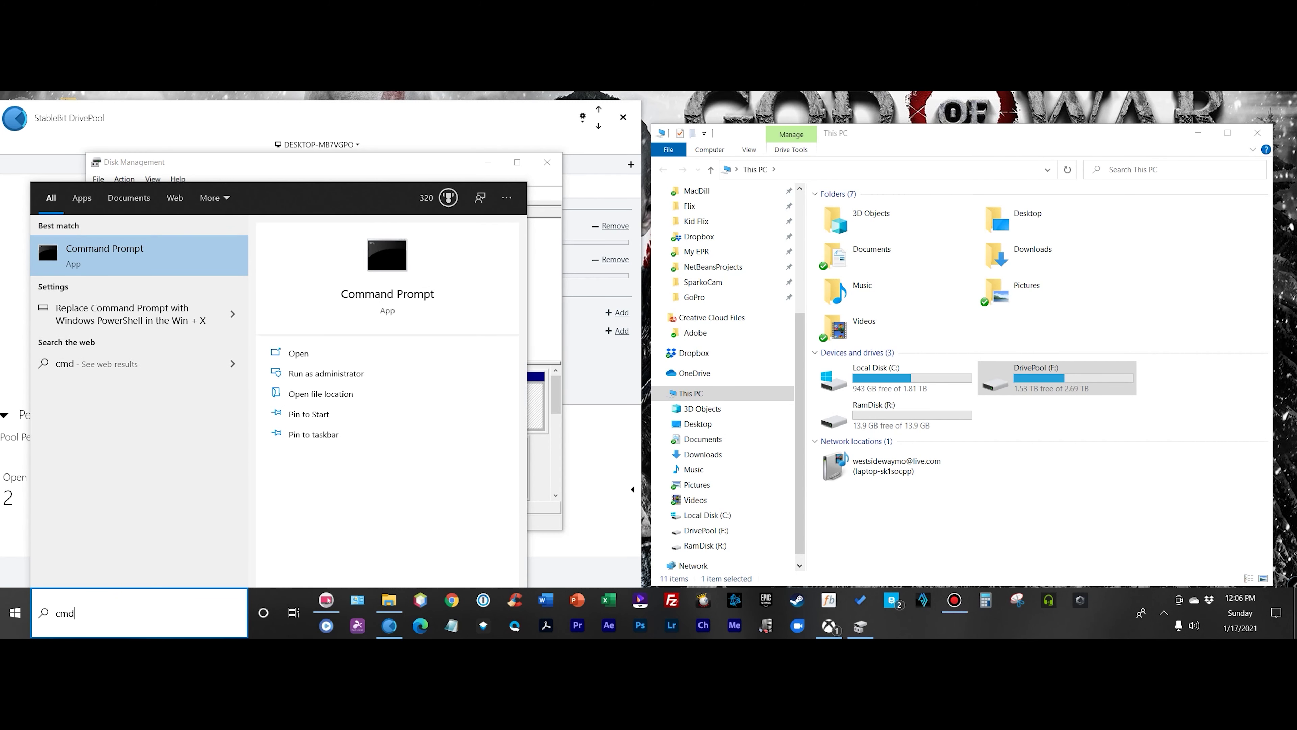
{"action": "right_click", "coordinate": [157, 250]}
{"action": "left_click", "coordinate": [204, 260]}
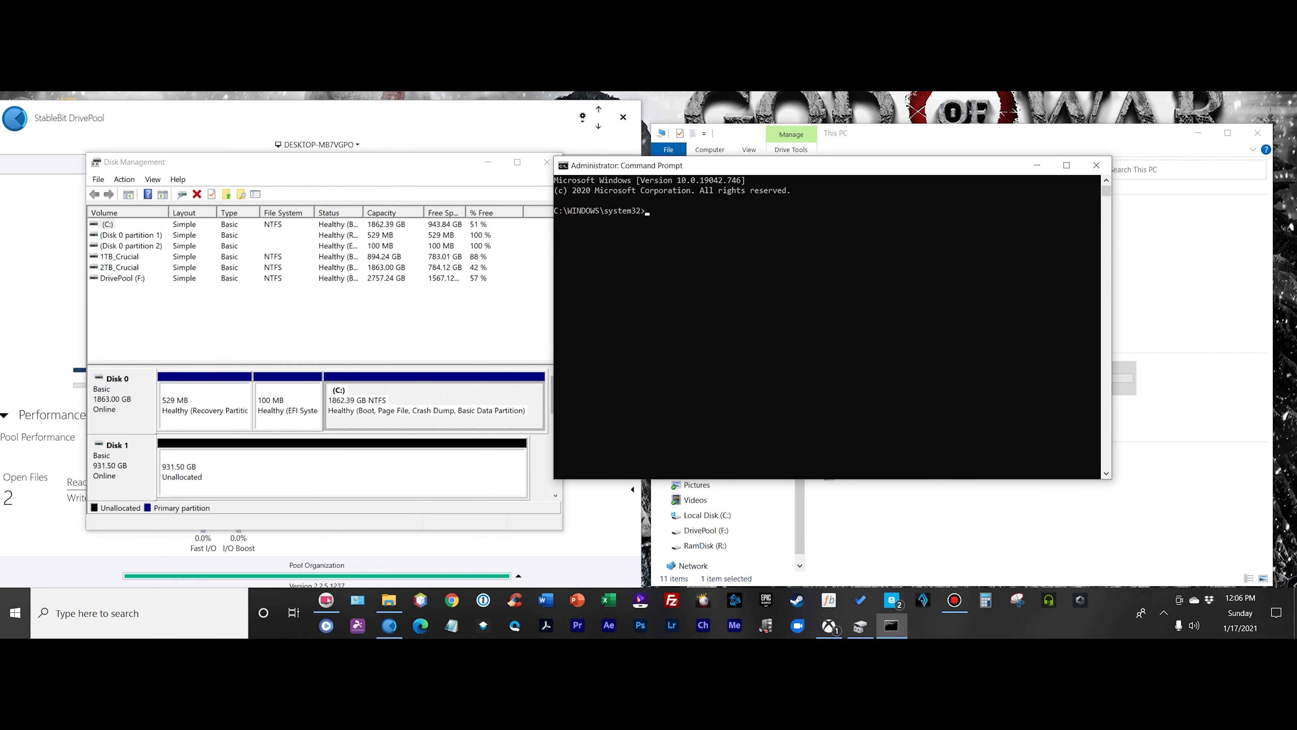
{"action": "type", "text": "diskpart"}
{"action": "key", "text": "Return"}
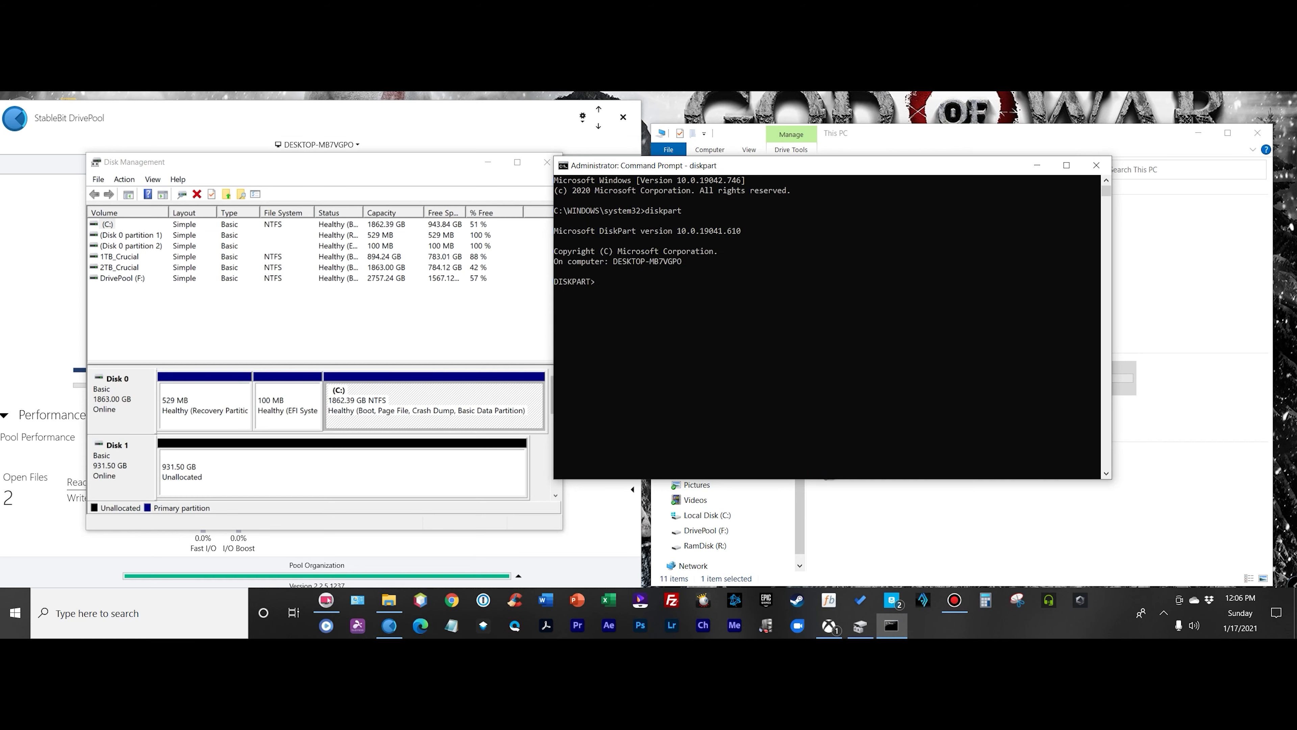
{"action": "left_click", "coordinate": [547, 162]}
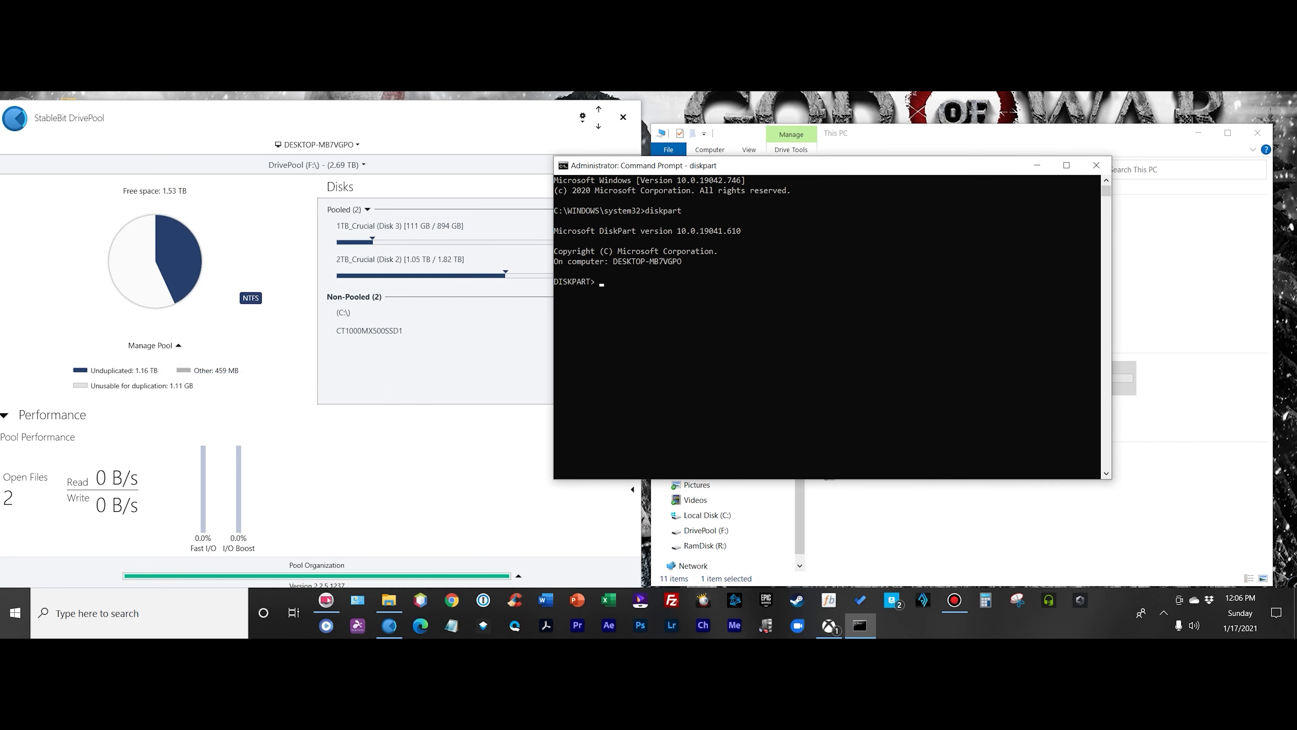
List disks, select disk 1, clean it, exit diskpart, and close Command Prompt.
{"action": "type", "text": "list disk"}
{"action": "key", "text": "Return"}
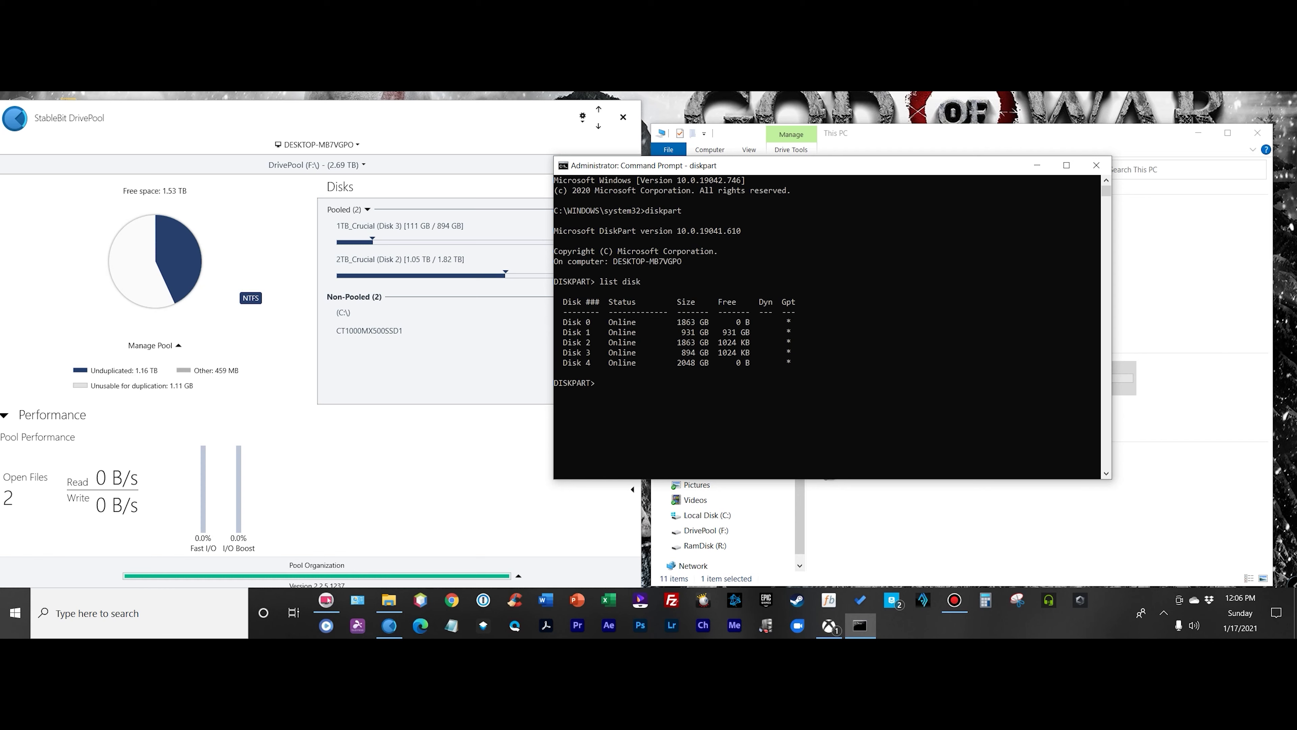
{"action": "type", "text": "select disk 1"}
{"action": "key", "text": "Return"}
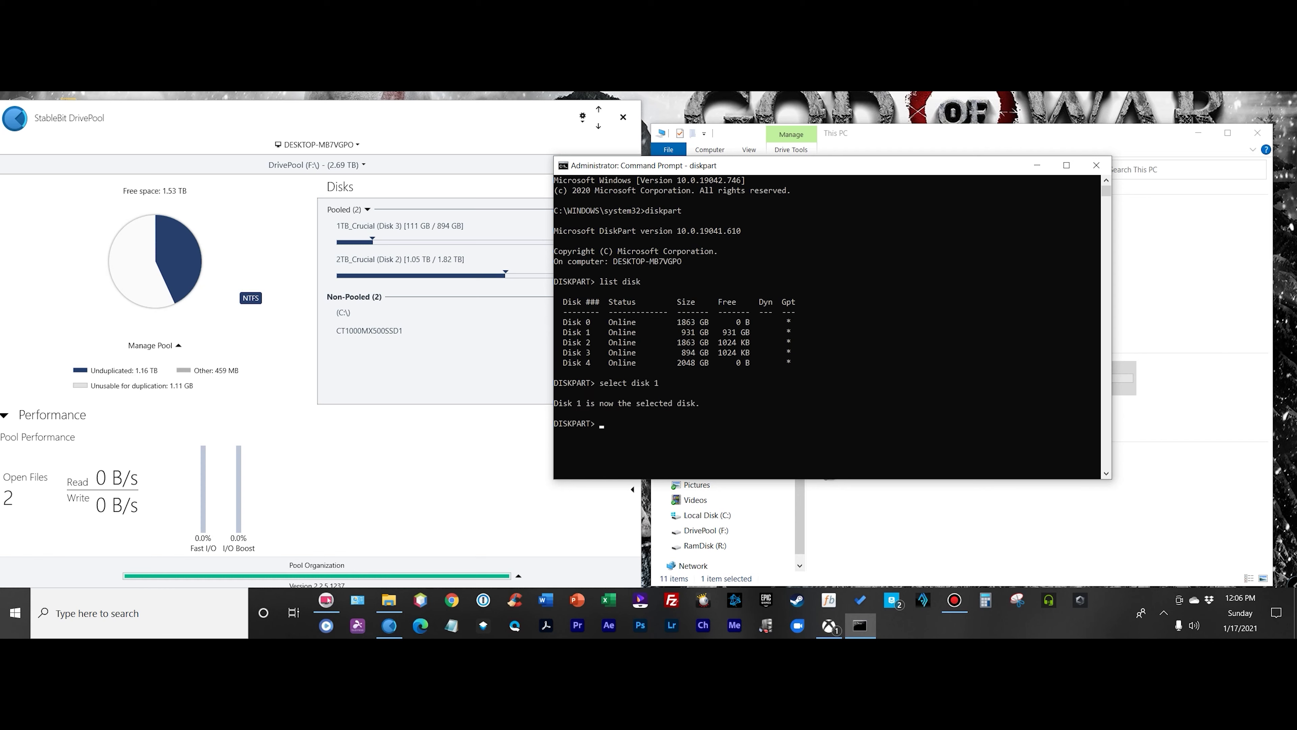
{"action": "type", "text": "clean"}
{"action": "key", "text": "Return"}
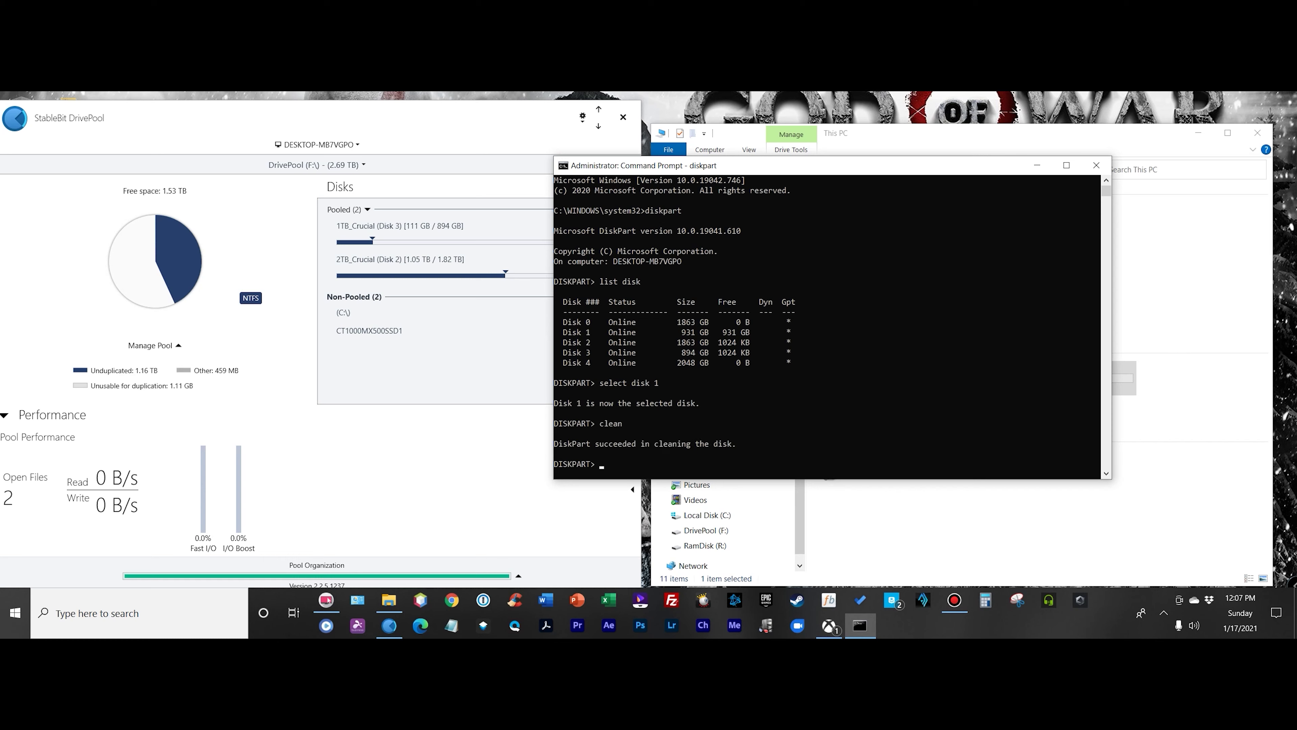
{"action": "type", "text": "exit"}
{"action": "key", "text": "Return"}
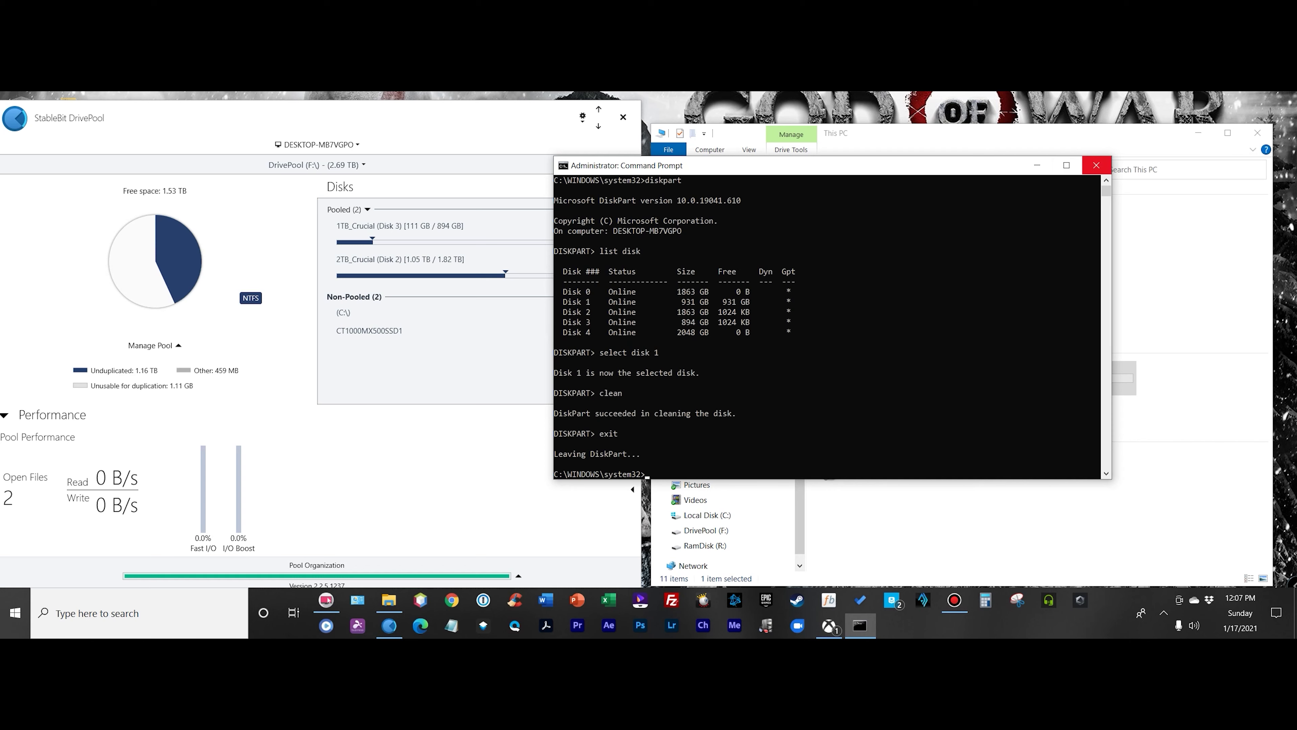
{"action": "left_click", "coordinate": [1096, 164]}
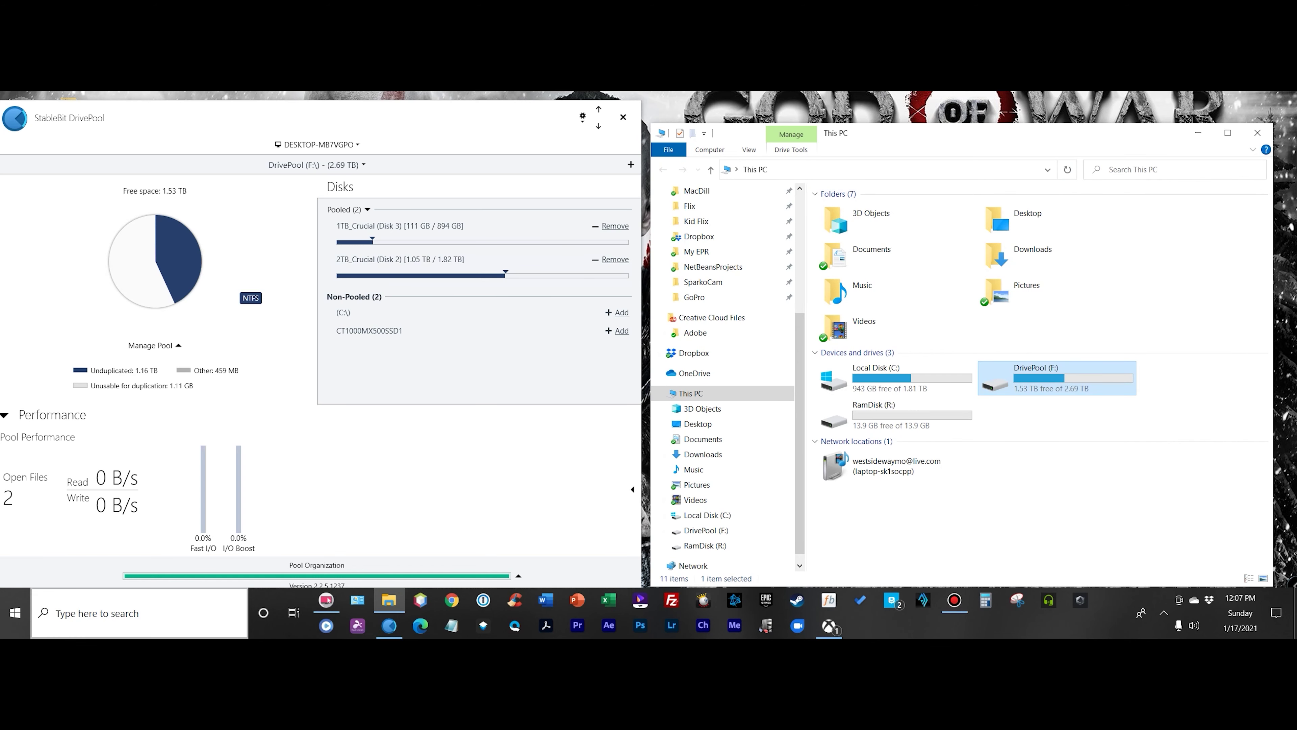
Initialize Disk 1 as GPT and start a new simple volume using the full 953852 MB.
{"action": "key", "text": "super+s"}
{"action": "type", "text": "disk mana"}
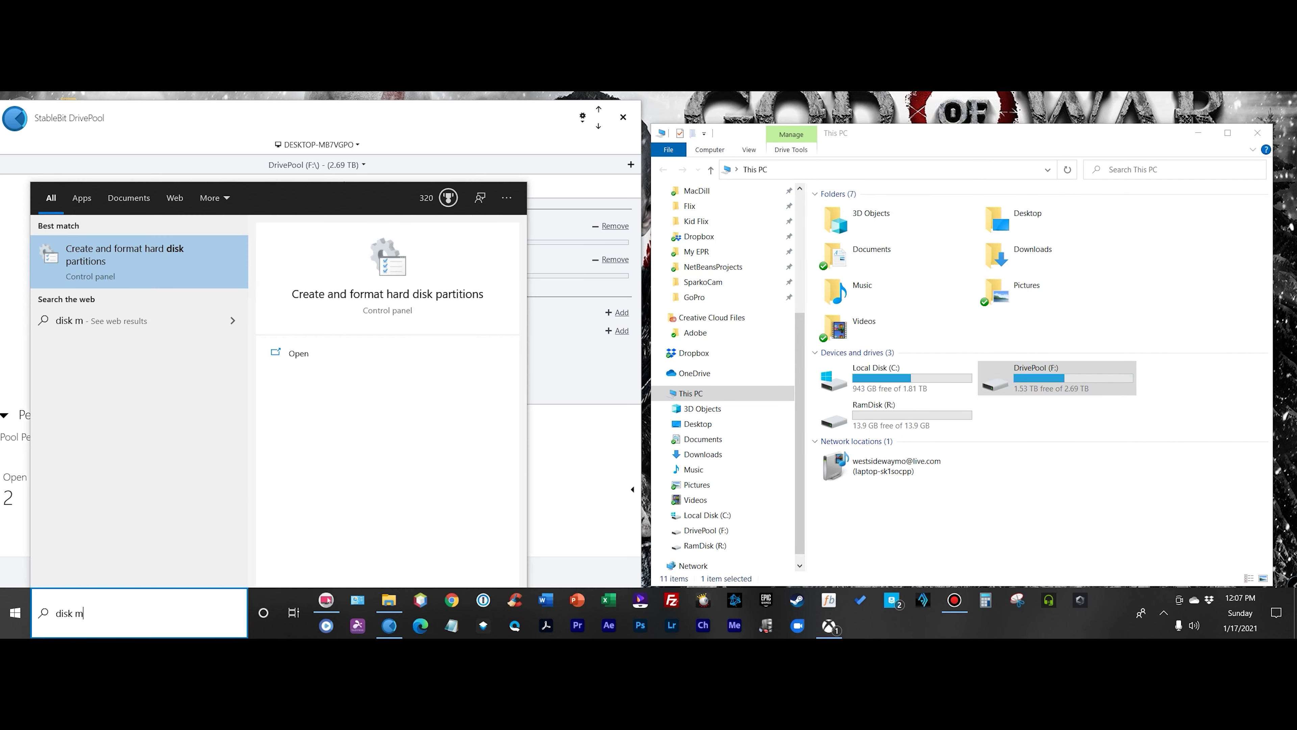
{"action": "key", "text": "Return"}
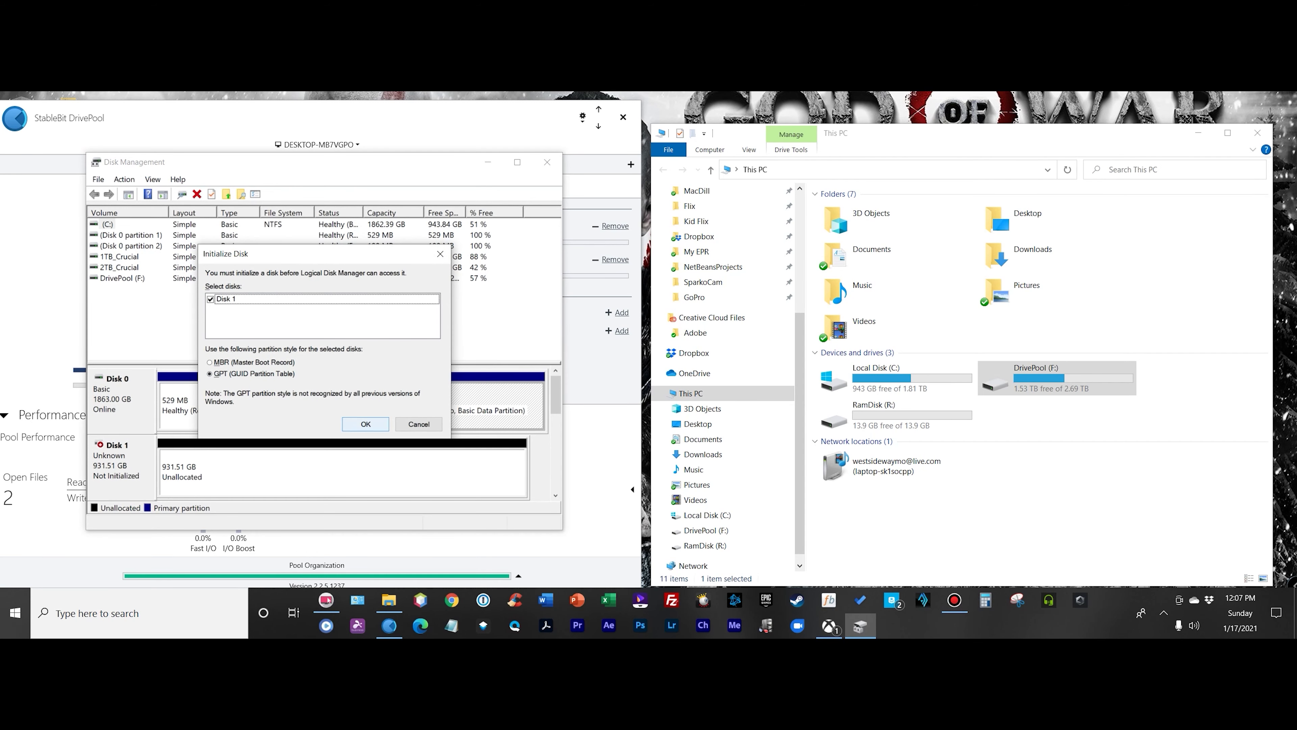
{"action": "key", "text": "Return"}
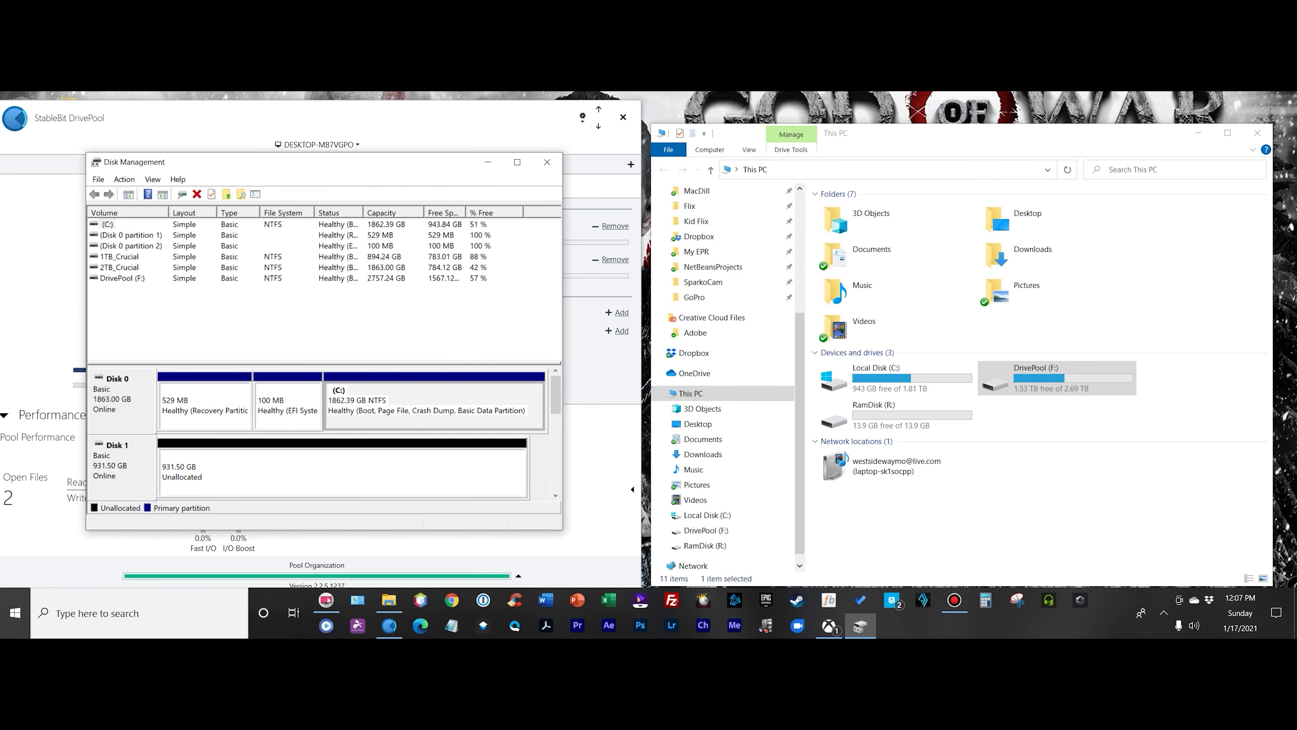
{"action": "right_click", "coordinate": [233, 471]}
{"action": "left_click", "coordinate": [271, 483]}
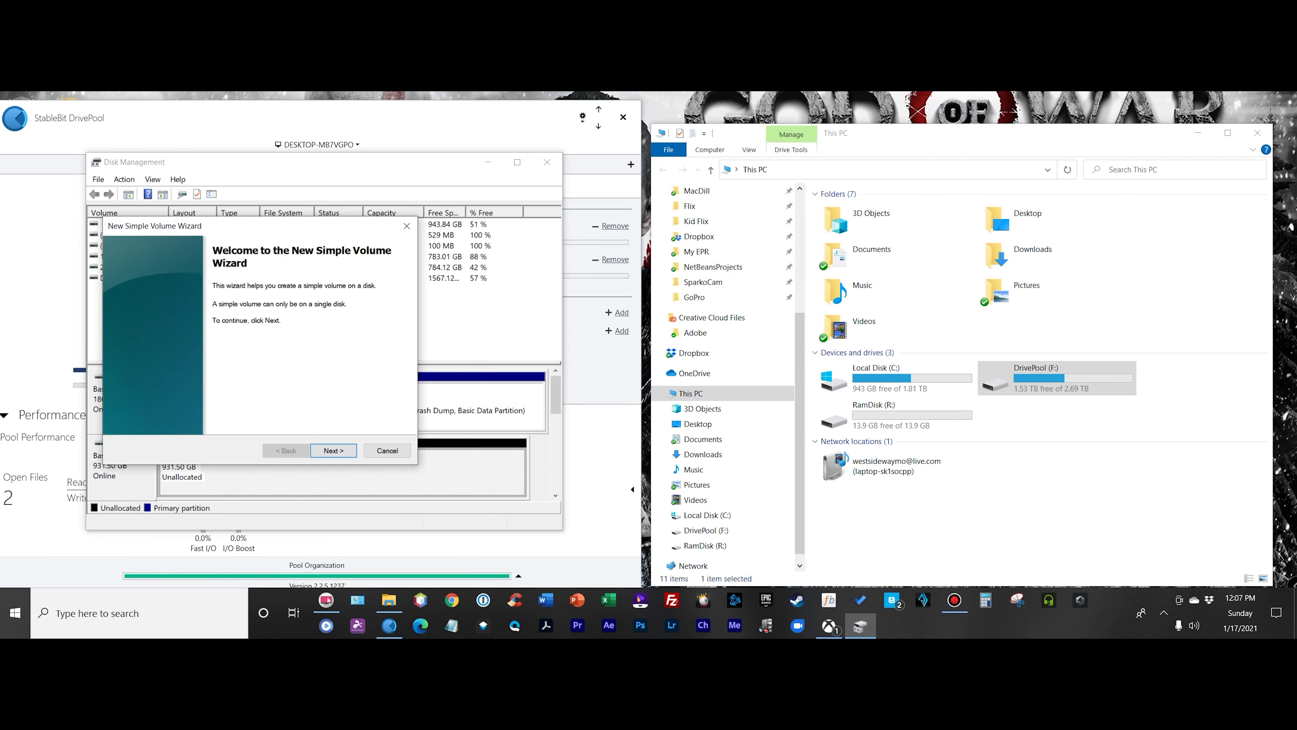
{"action": "left_click", "coordinate": [333, 450]}
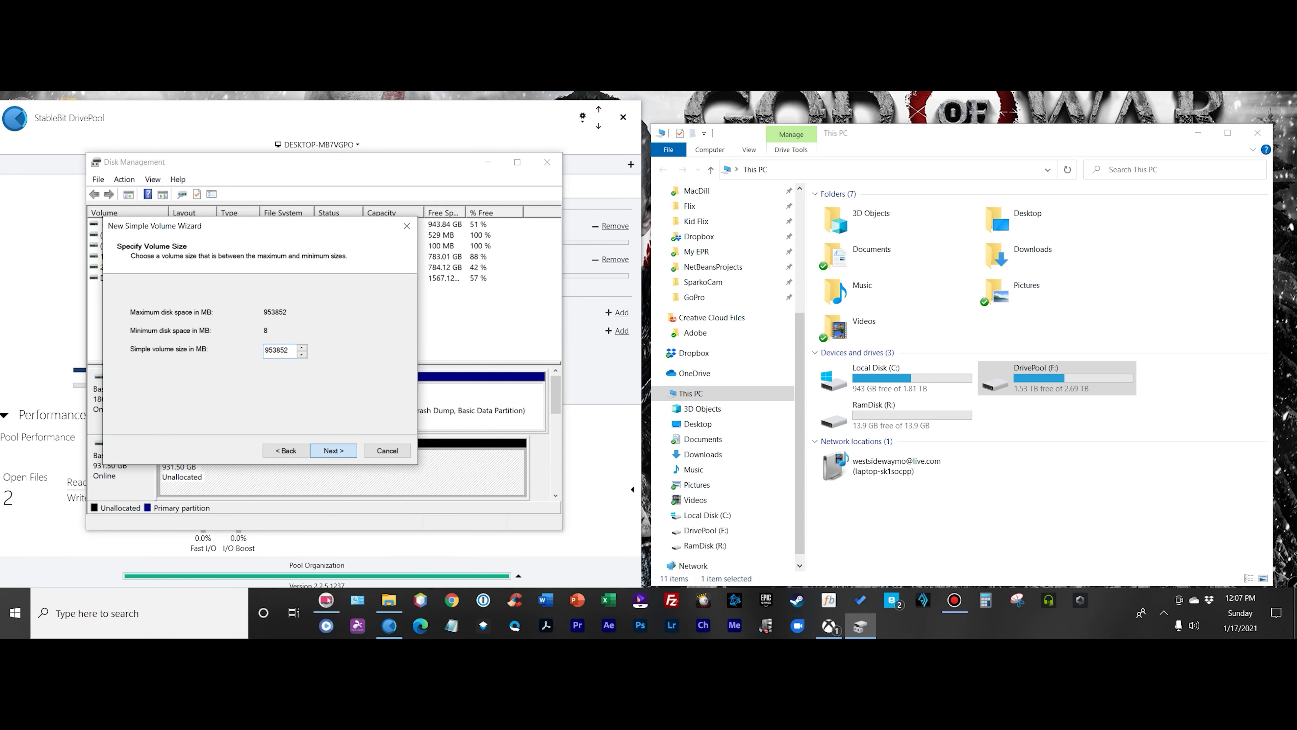
{"action": "left_click", "coordinate": [334, 450]}
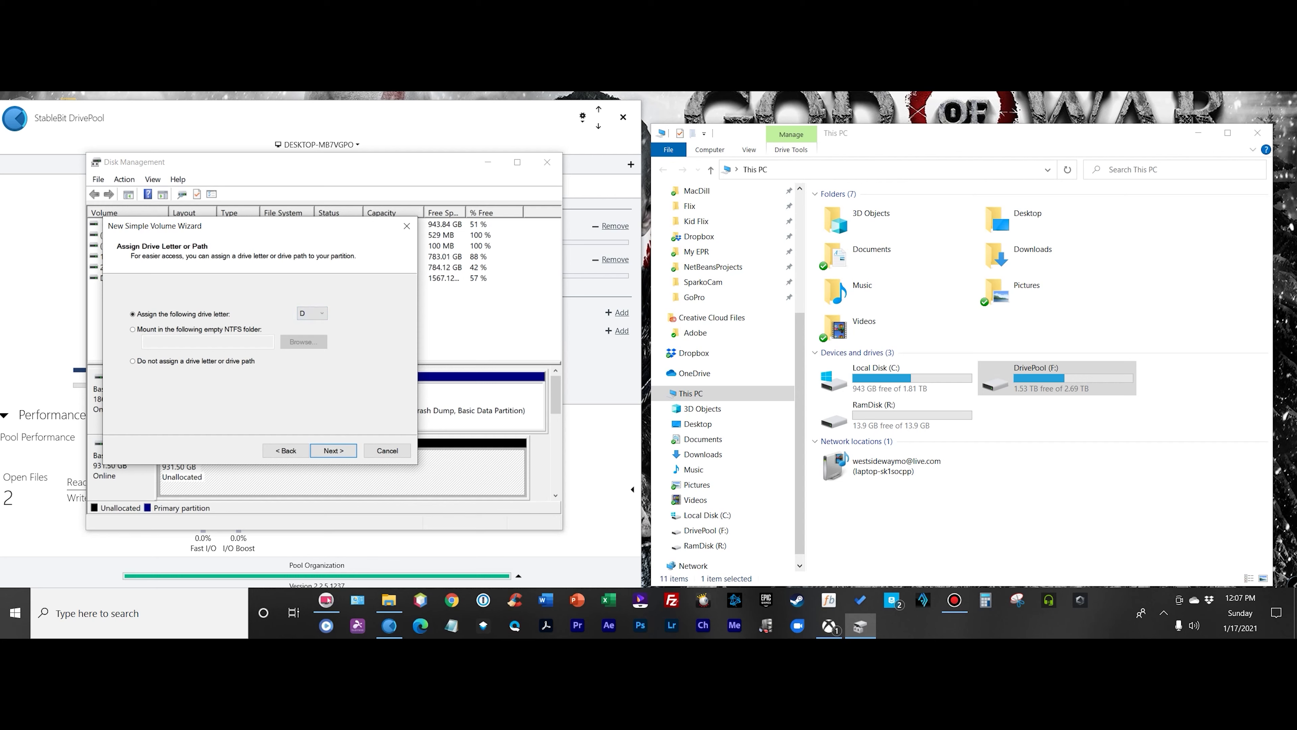
Format the volume NTFS with label 1TB_Crucial_1 and finish the wizard.
{"action": "left_click", "coordinate": [334, 451]}
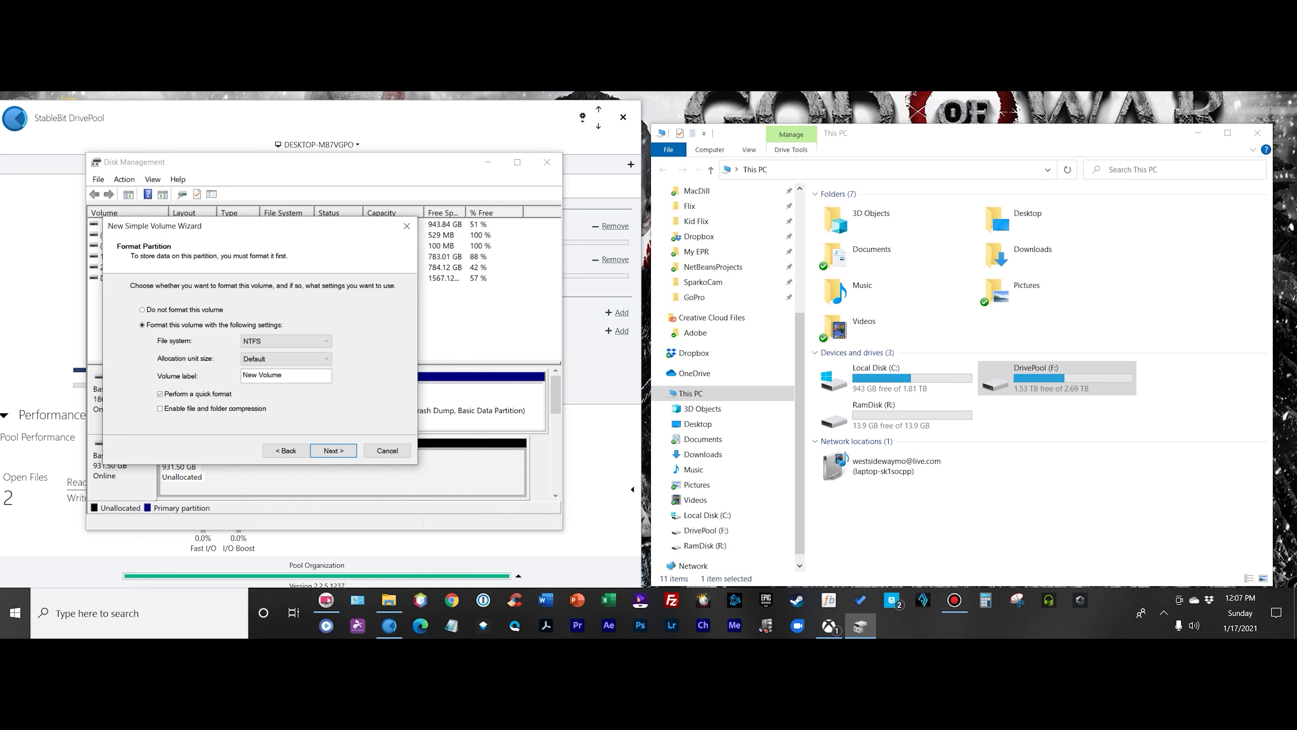
{"action": "left_click_drag", "start_coordinate": [256, 226], "coordinate": [565, 199]}
{"action": "type", "text": "1"}
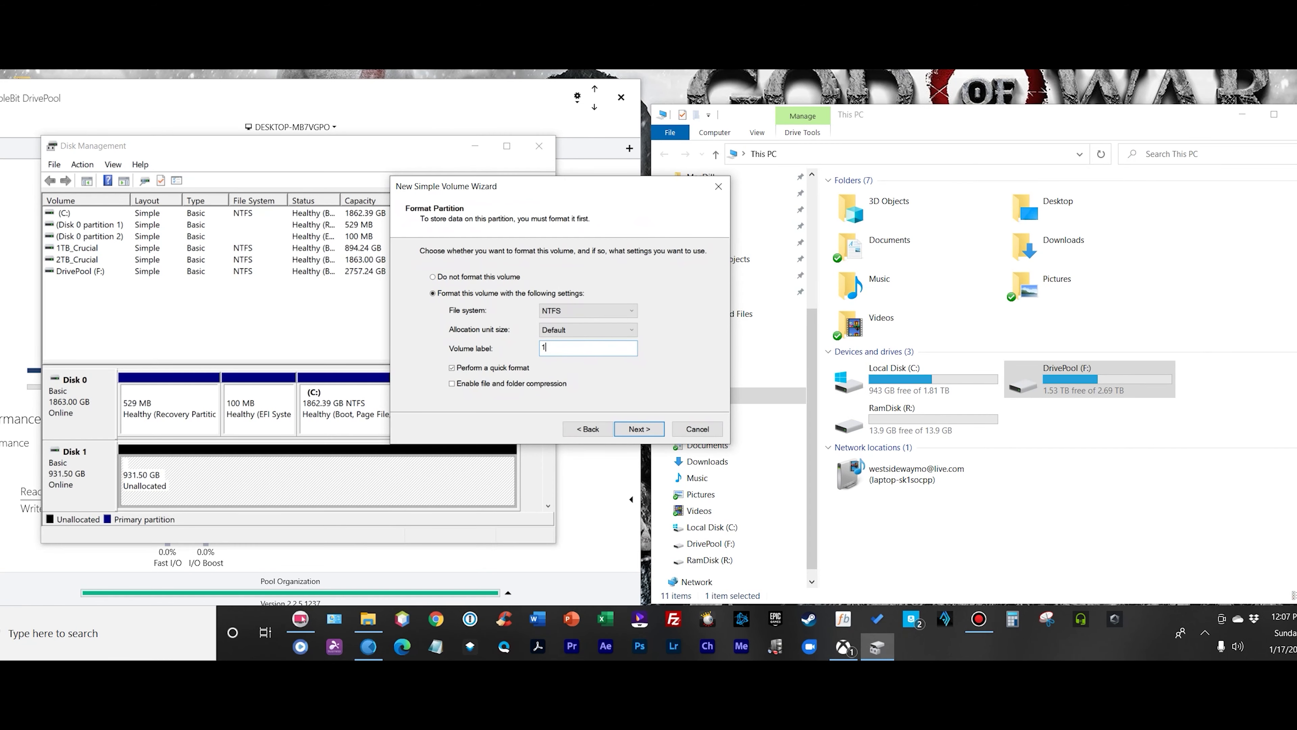
{"action": "type", "text": "TB_Crucial_1"}
{"action": "left_click", "coordinate": [639, 428]}
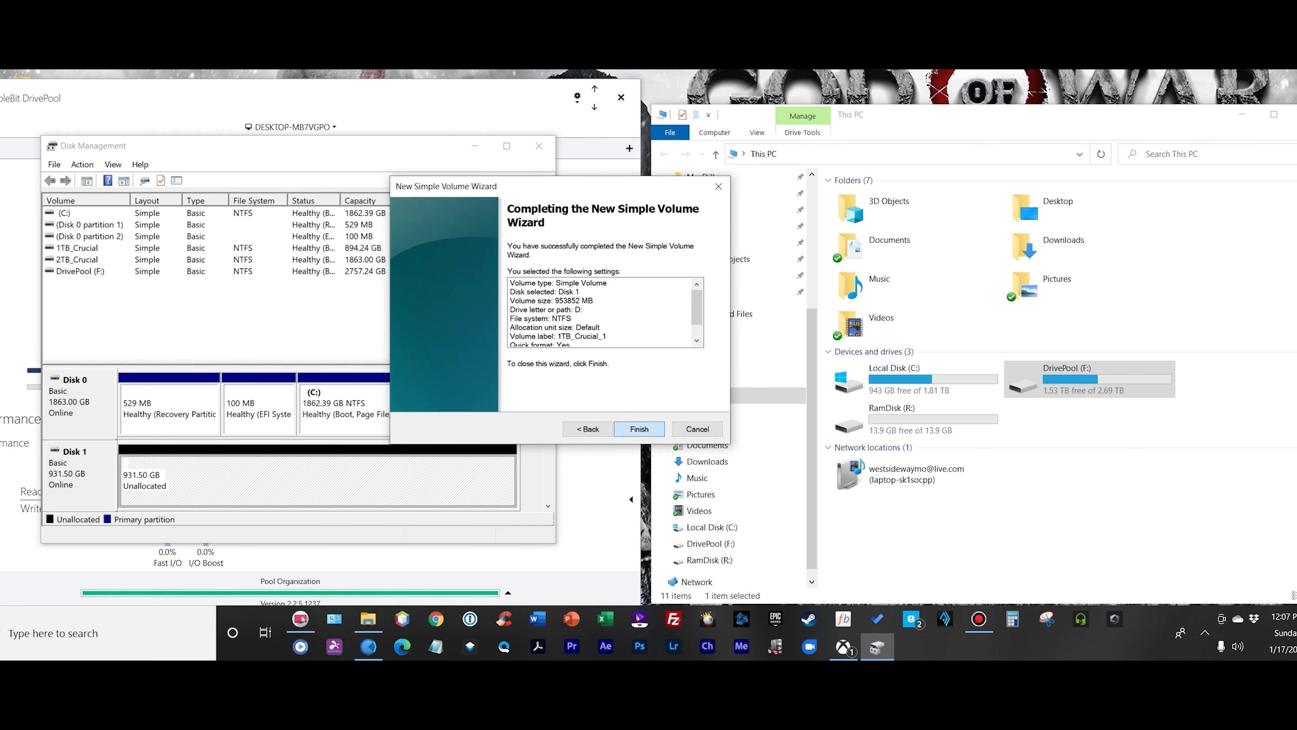
{"action": "left_click", "coordinate": [639, 428]}
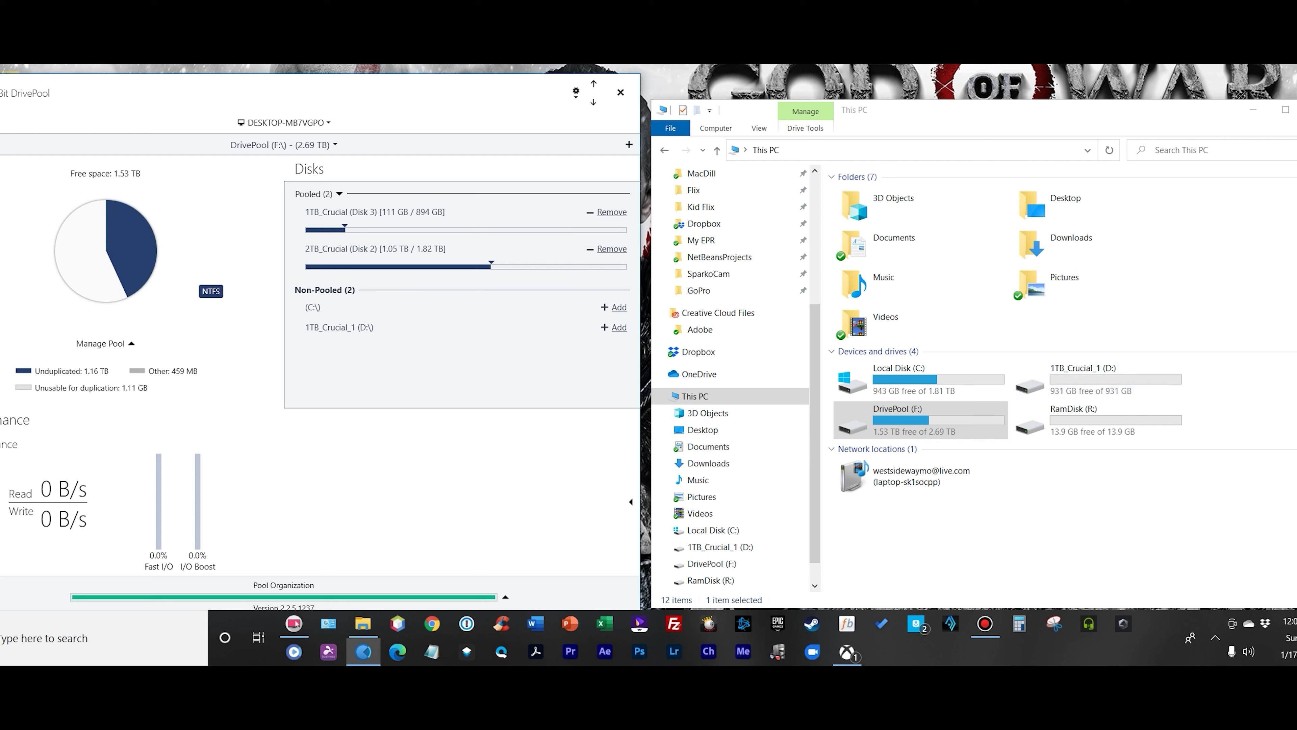
Add 1TB_Crucial_1 (D:) to pool F:, growing it to 3.60 TB, and return to This PC.
{"action": "mouse_move", "coordinate": [357, 328]}
{"action": "left_click", "coordinate": [614, 327]}
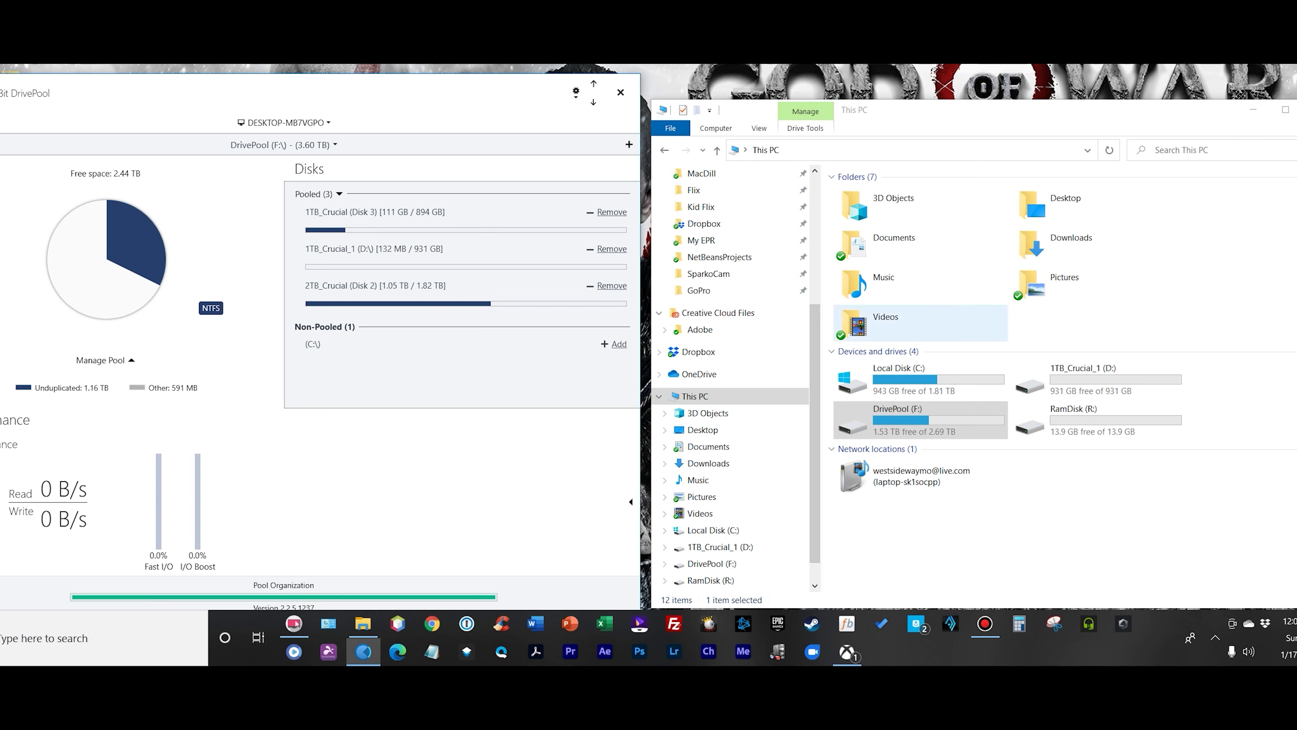
{"action": "key", "text": "alt+Tab"}
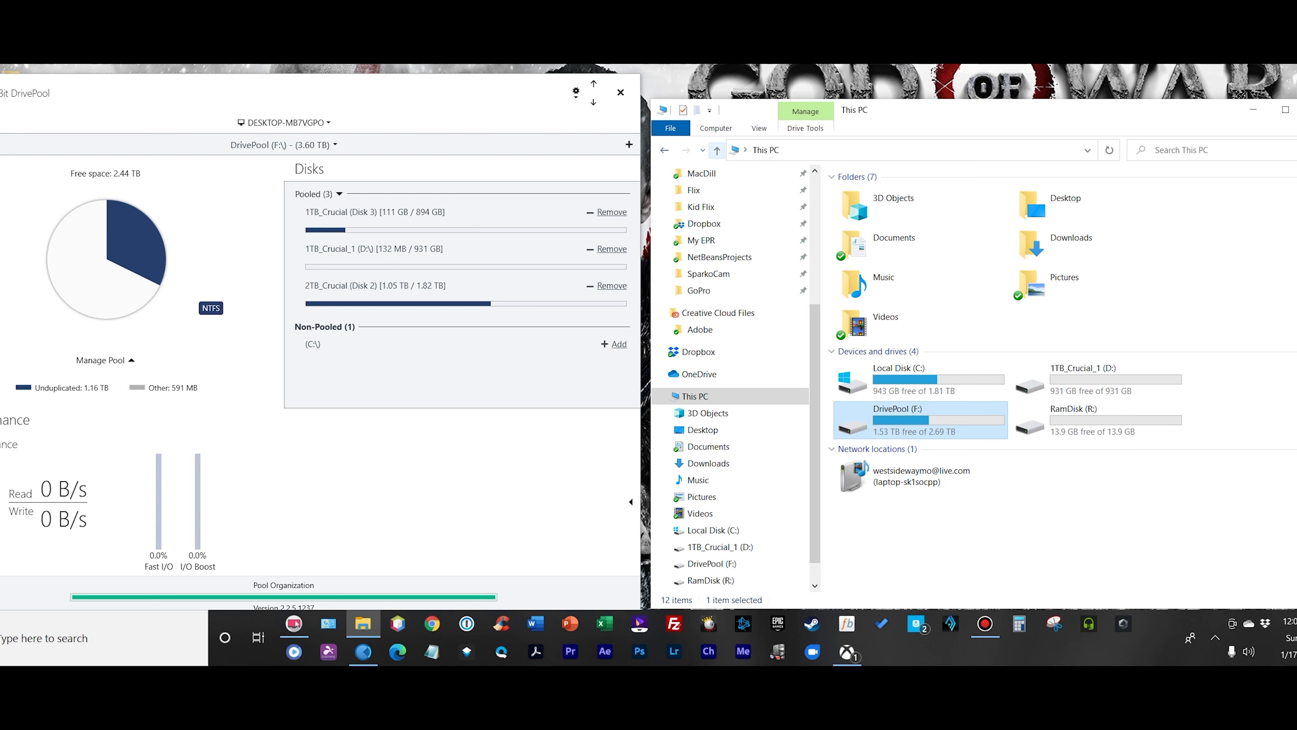
{"action": "left_click", "coordinate": [717, 150]}
{"action": "key", "text": "alt+Left"}
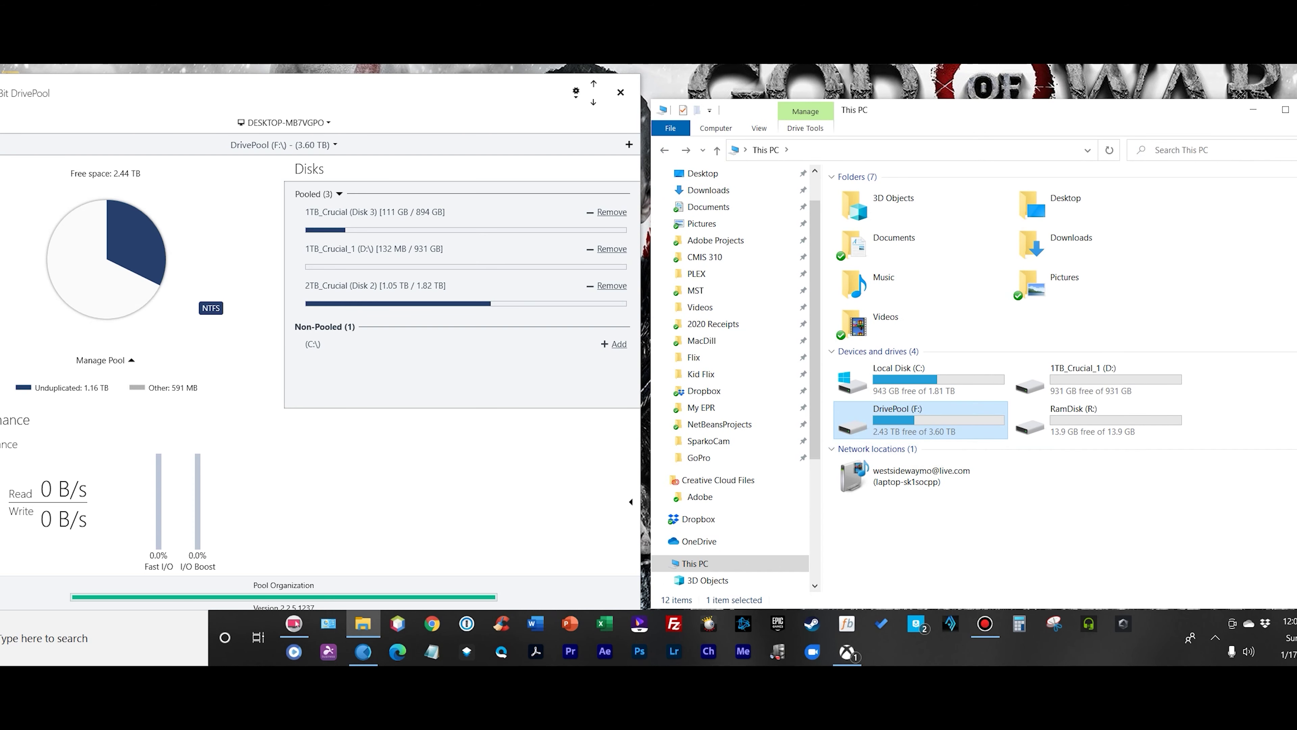
Remove the D: drive letter from the 1TB_Crucial_1 partition on Disk 1, then close Disk Management.
{"action": "key", "text": "super"}
{"action": "type", "text": "disk"}
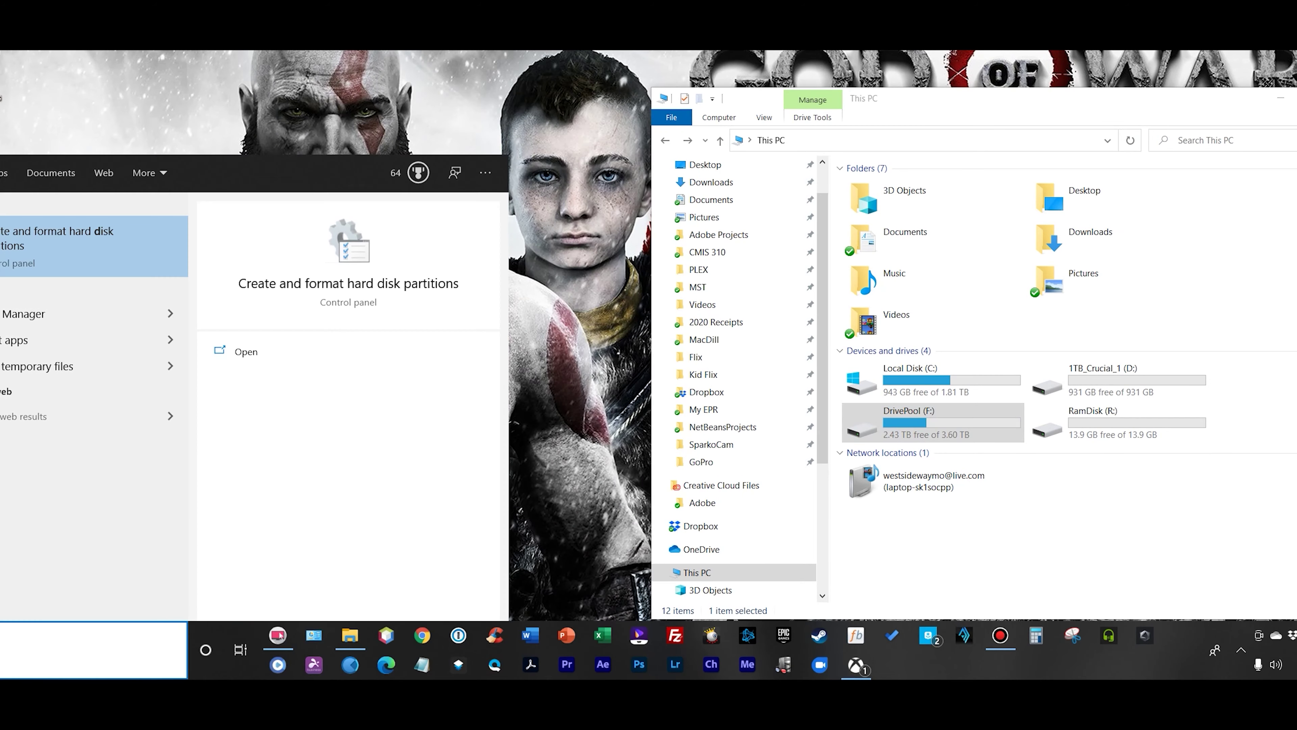
{"action": "key", "text": "Return"}
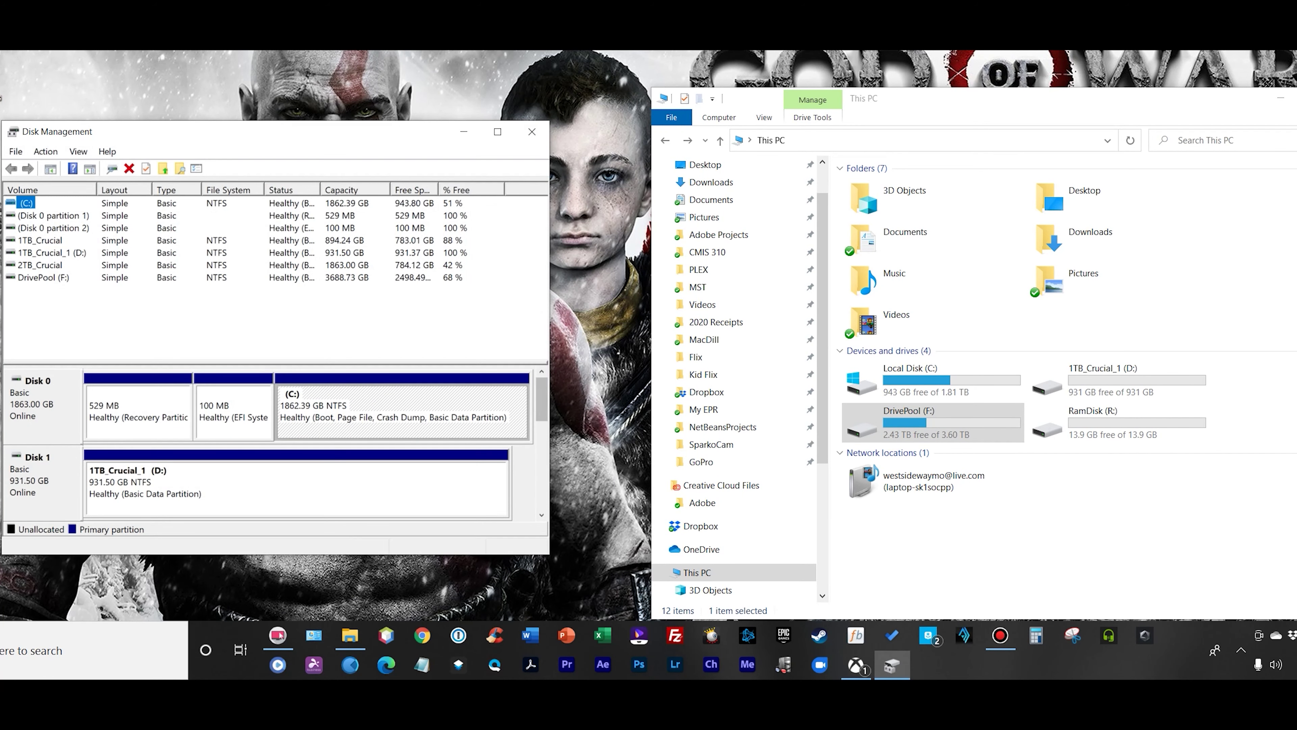
{"action": "left_click", "coordinate": [256, 490]}
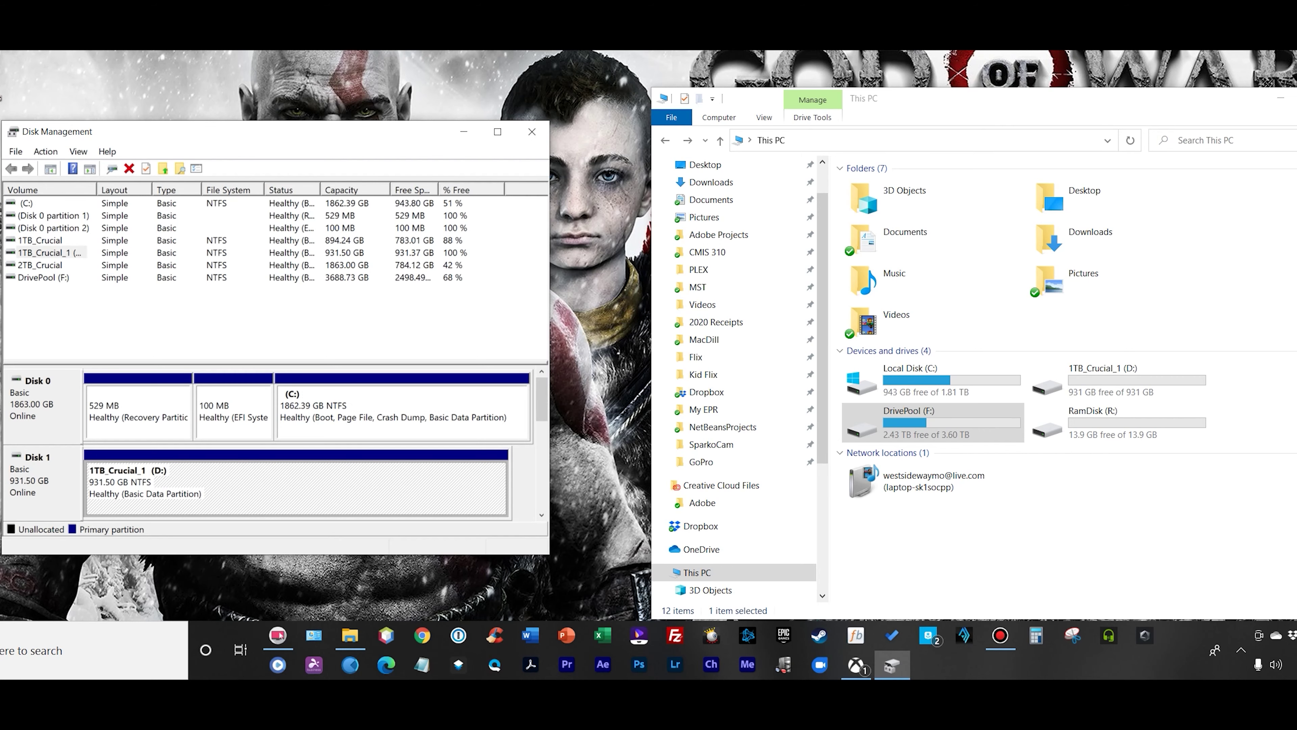
{"action": "right_click", "coordinate": [275, 479]}
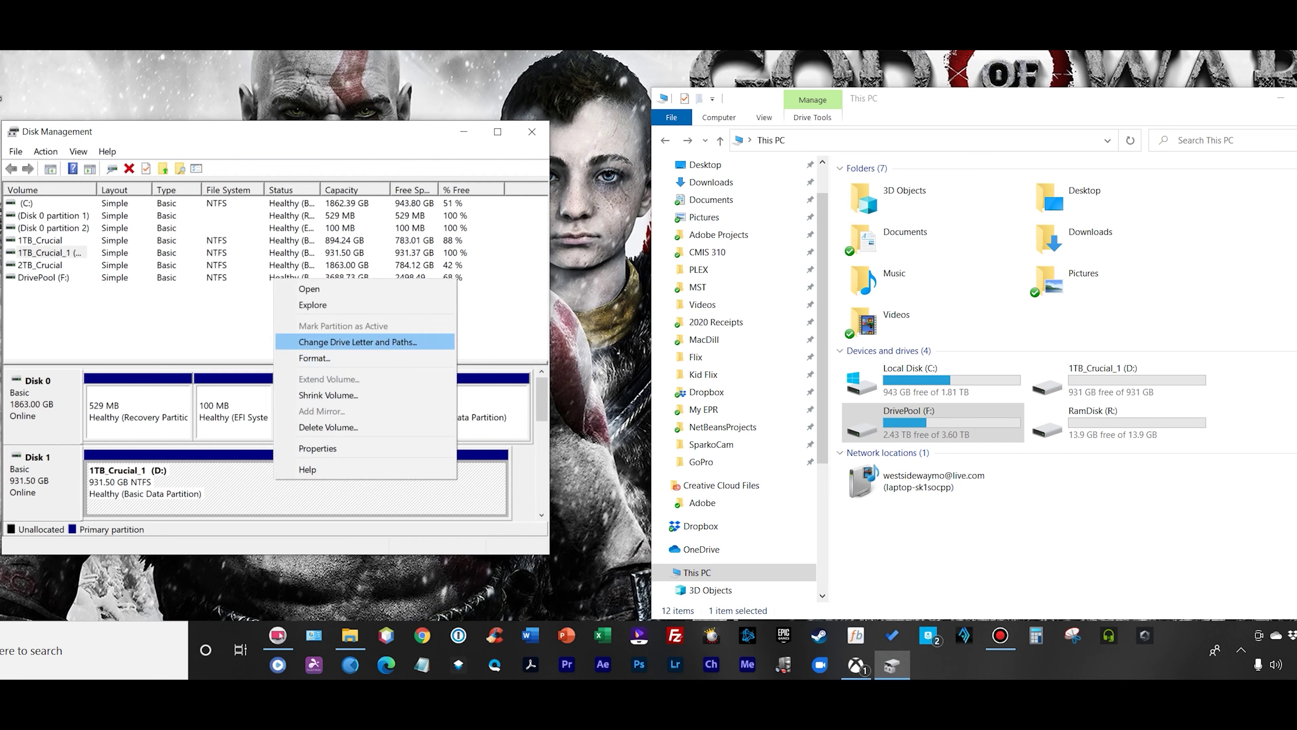
{"action": "key", "text": "Return"}
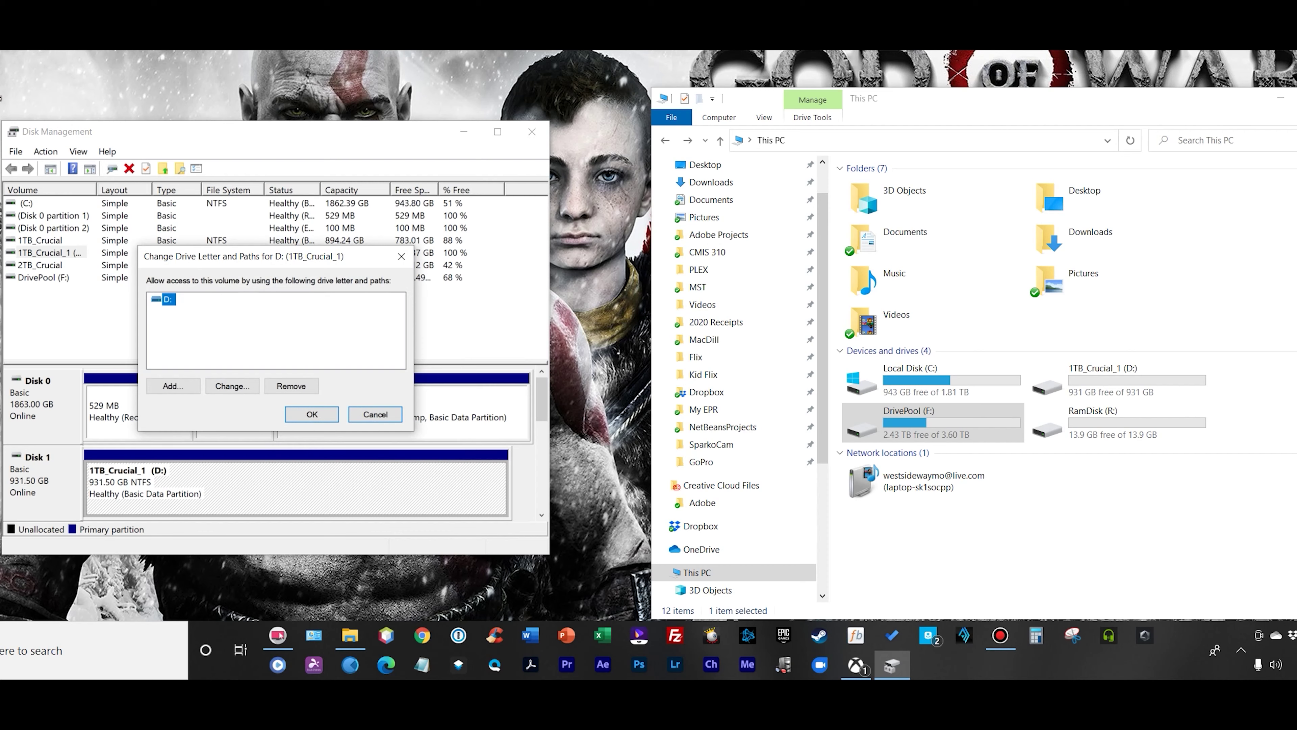
{"action": "left_click", "coordinate": [291, 386]}
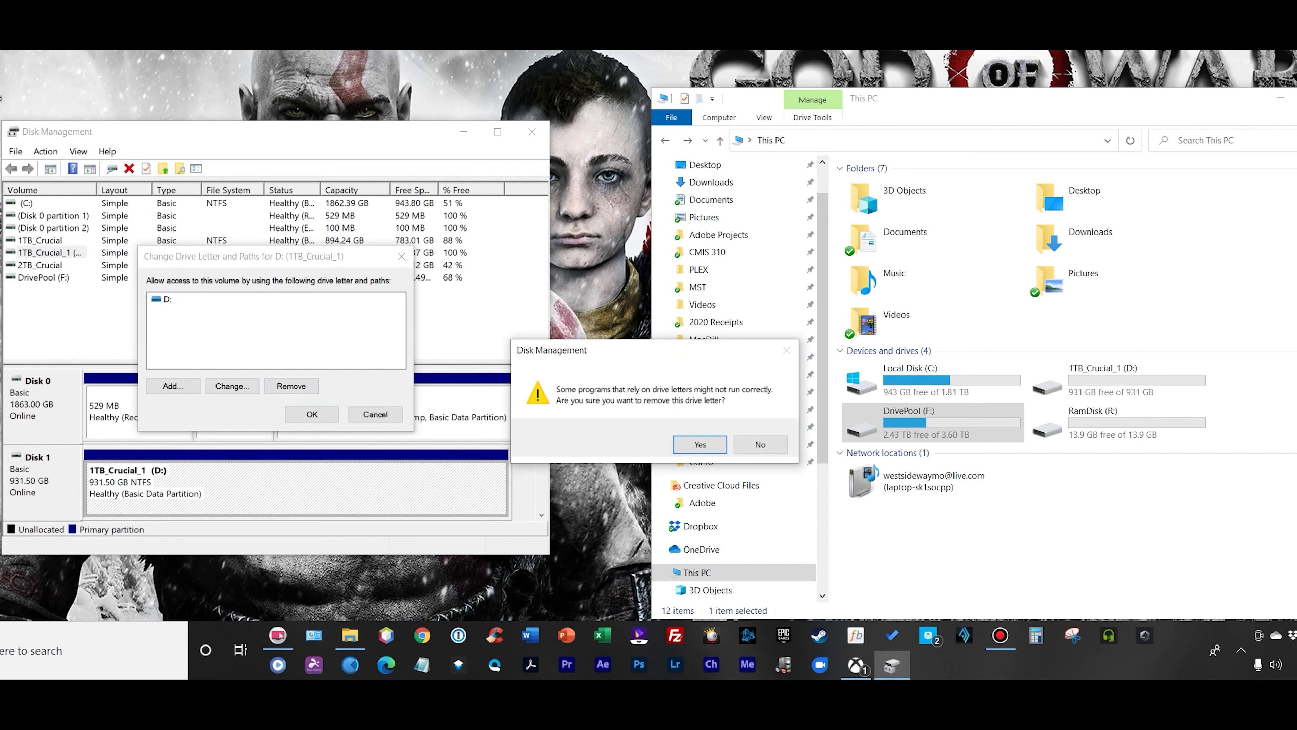
{"action": "left_click", "coordinate": [700, 445]}
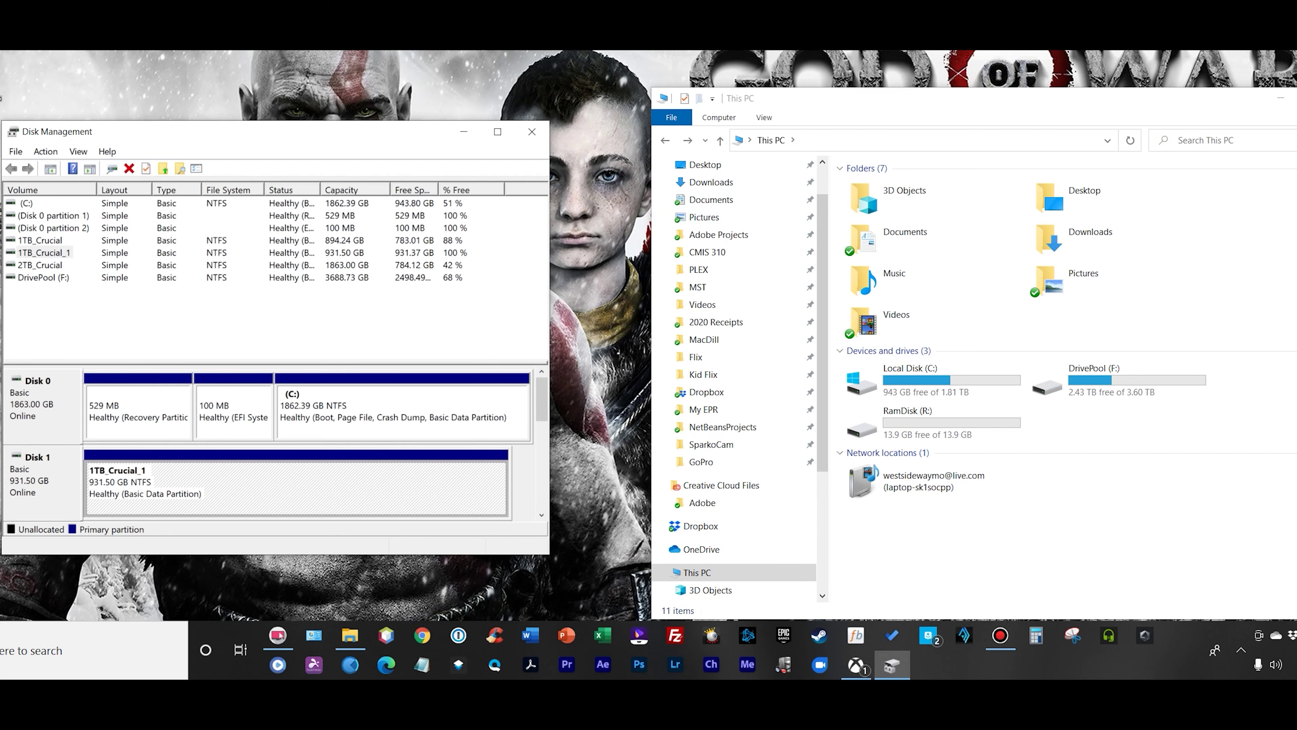
{"action": "left_click", "coordinate": [532, 131]}
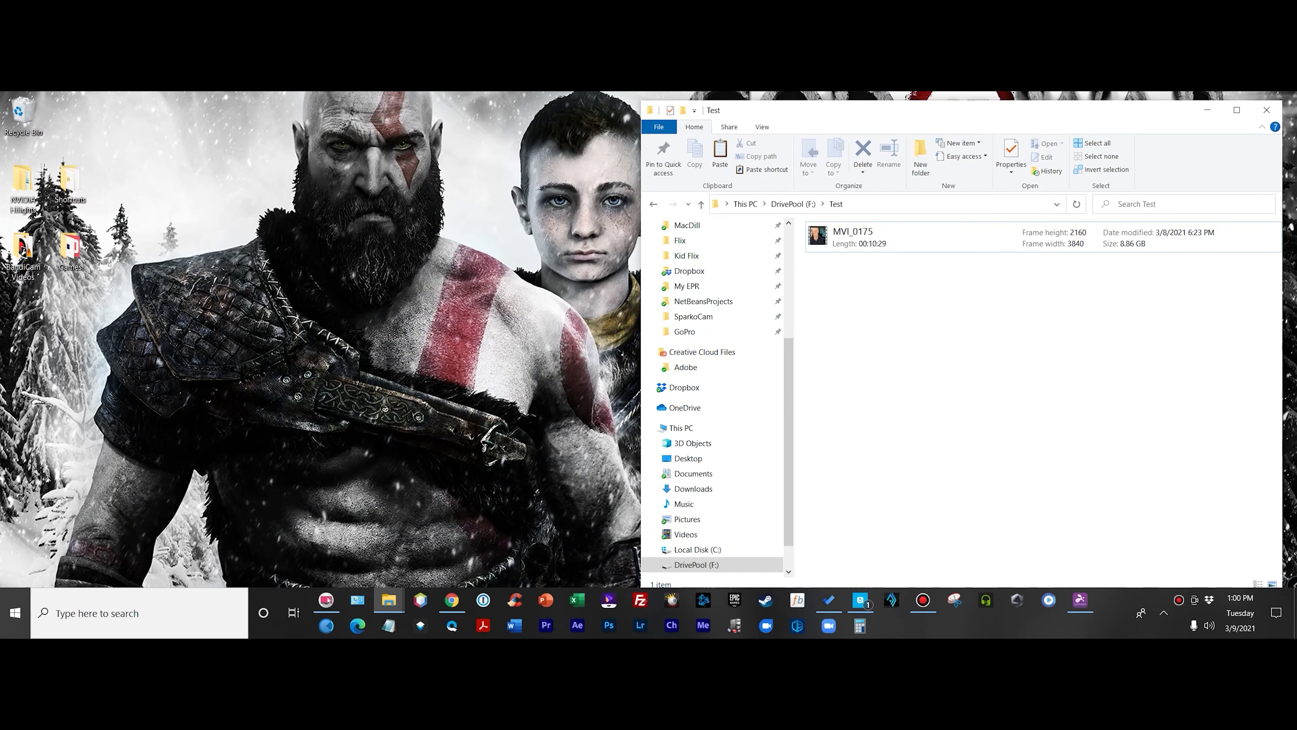
Copy the 8.86 GB MVI_0175 video from the pool's Test folder onto the desktop.
{"action": "left_click", "coordinate": [853, 236]}
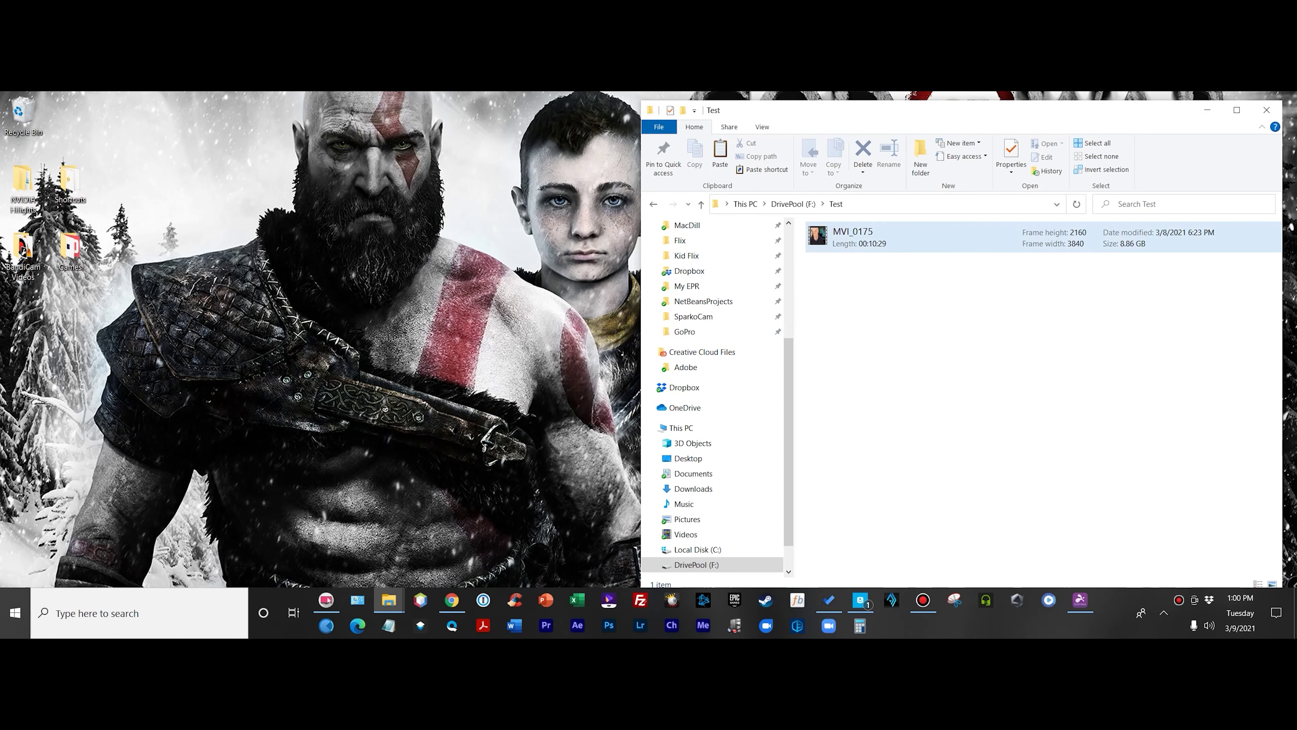
{"action": "left_click_drag", "start_coordinate": [797, 237], "coordinate": [917, 289]}
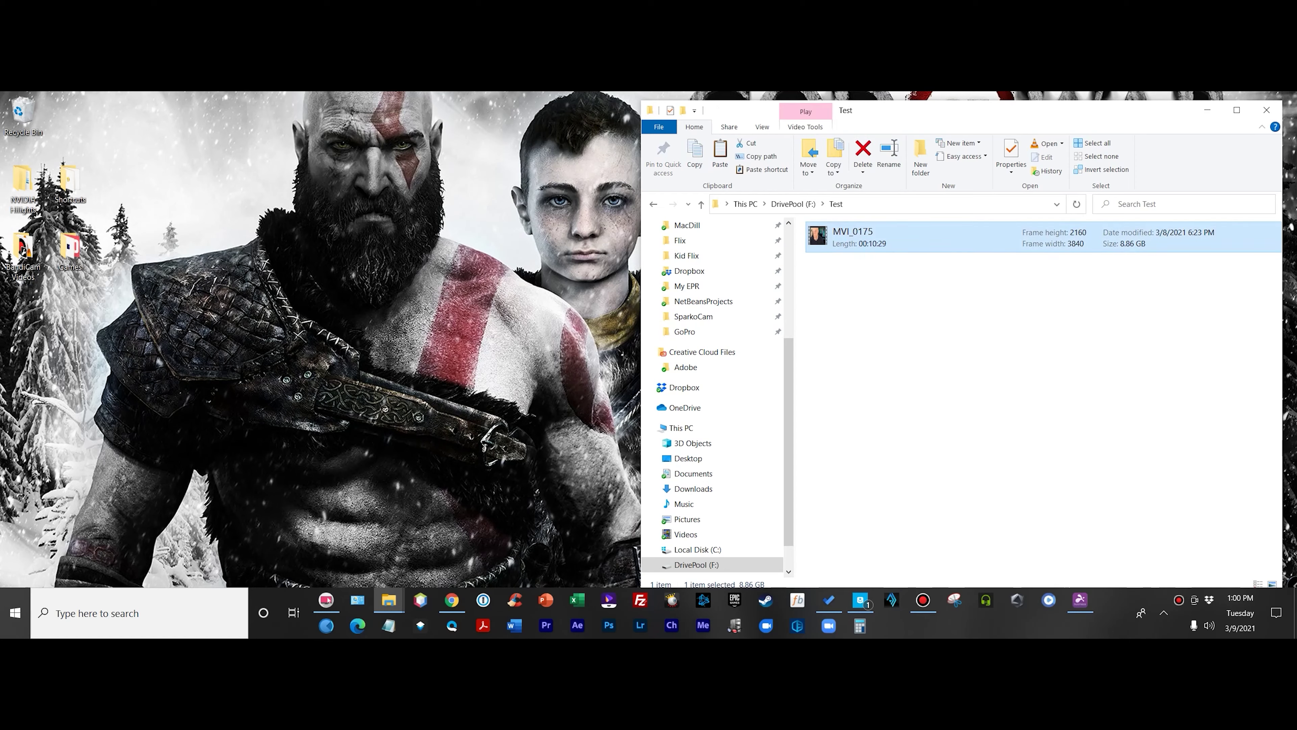
{"action": "left_click", "coordinate": [916, 288]}
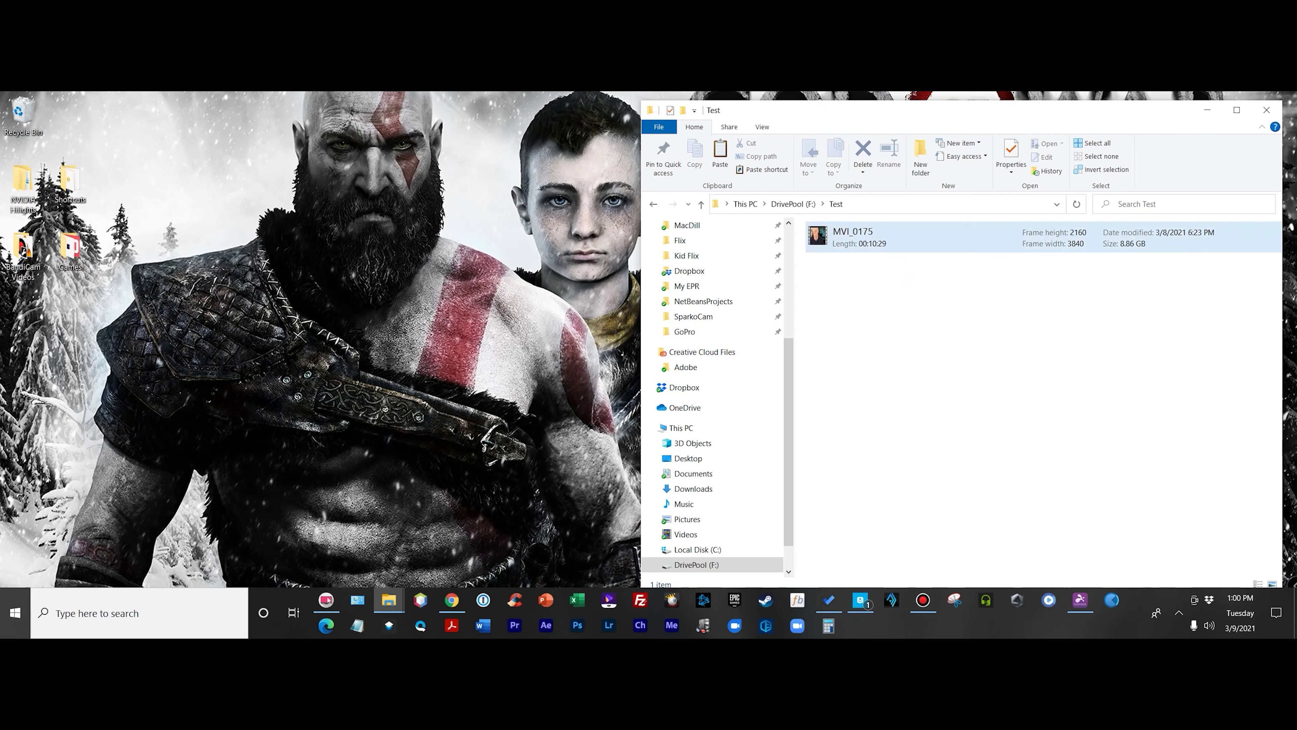
{"action": "left_click", "coordinate": [992, 242]}
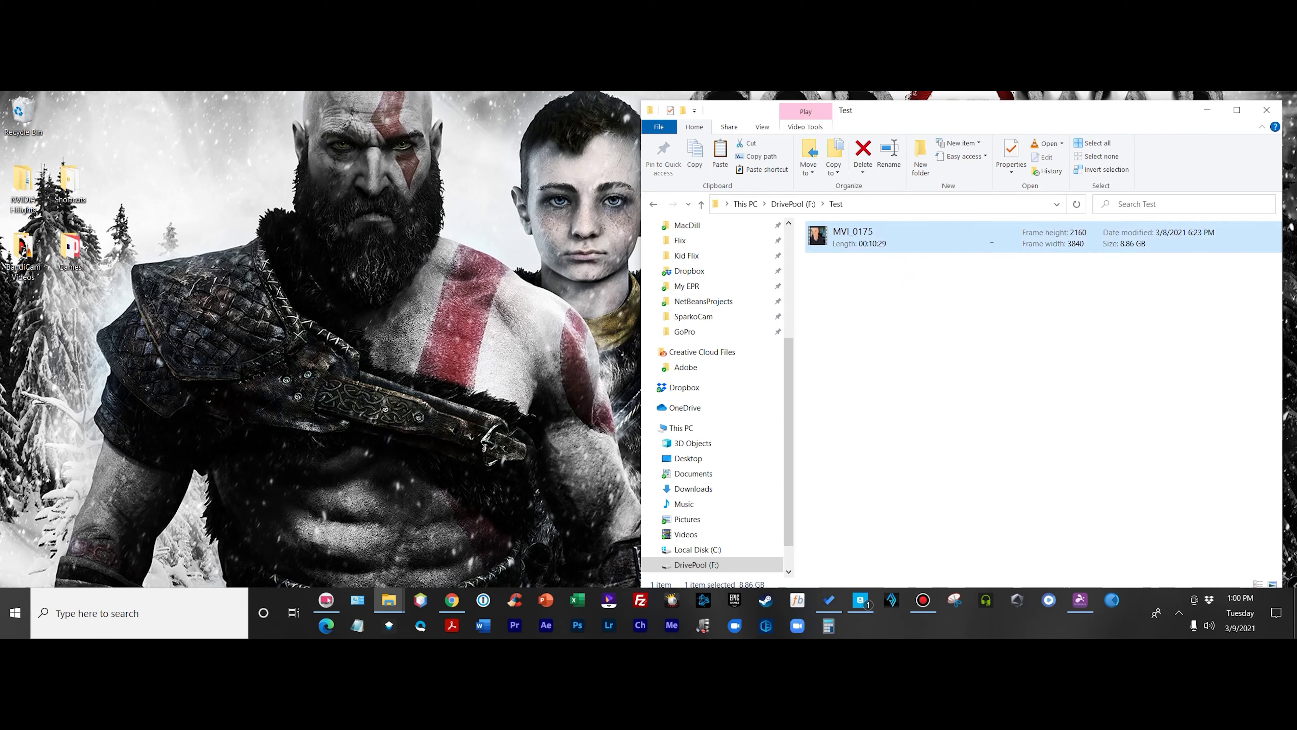
{"action": "left_click_drag", "start_coordinate": [818, 236], "coordinate": [389, 260]}
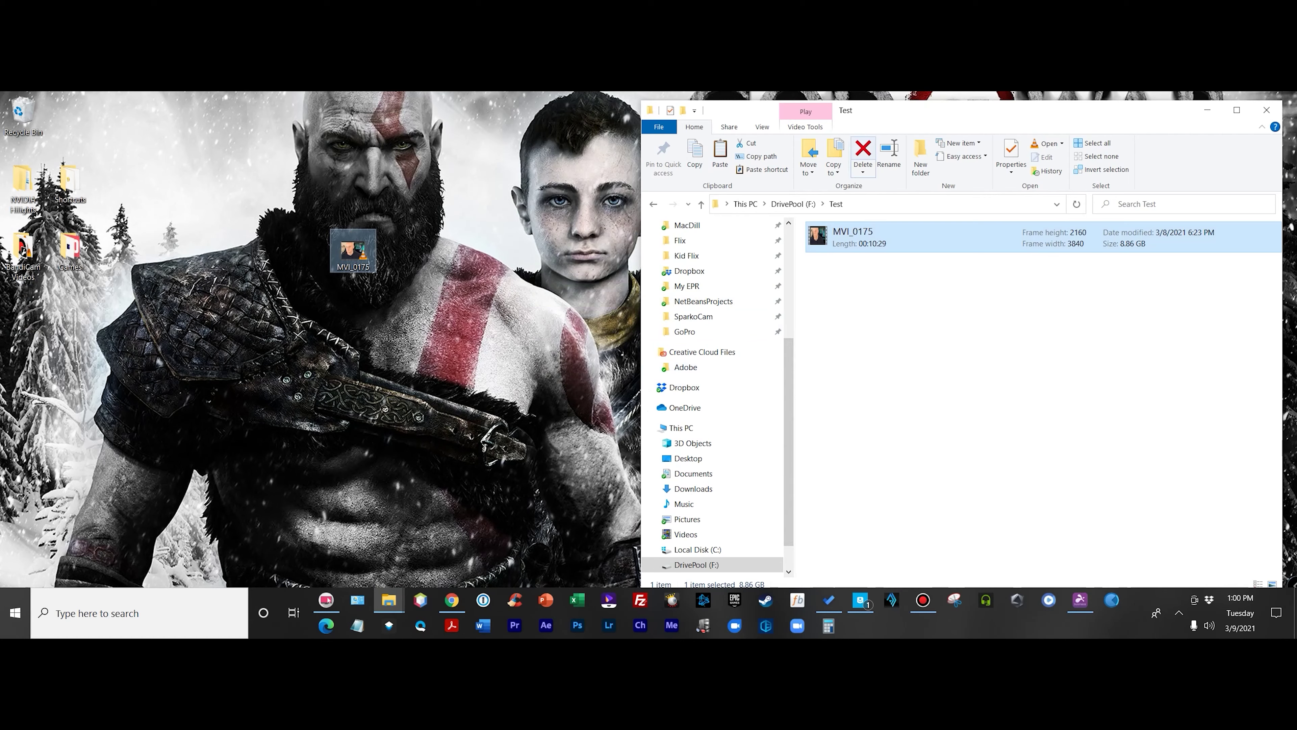
Delete MVI_0175 from Test, then copy it from the desktop back into Test.
{"action": "key", "text": "Delete"}
{"action": "left_click_drag", "start_coordinate": [353, 250], "coordinate": [937, 303]}
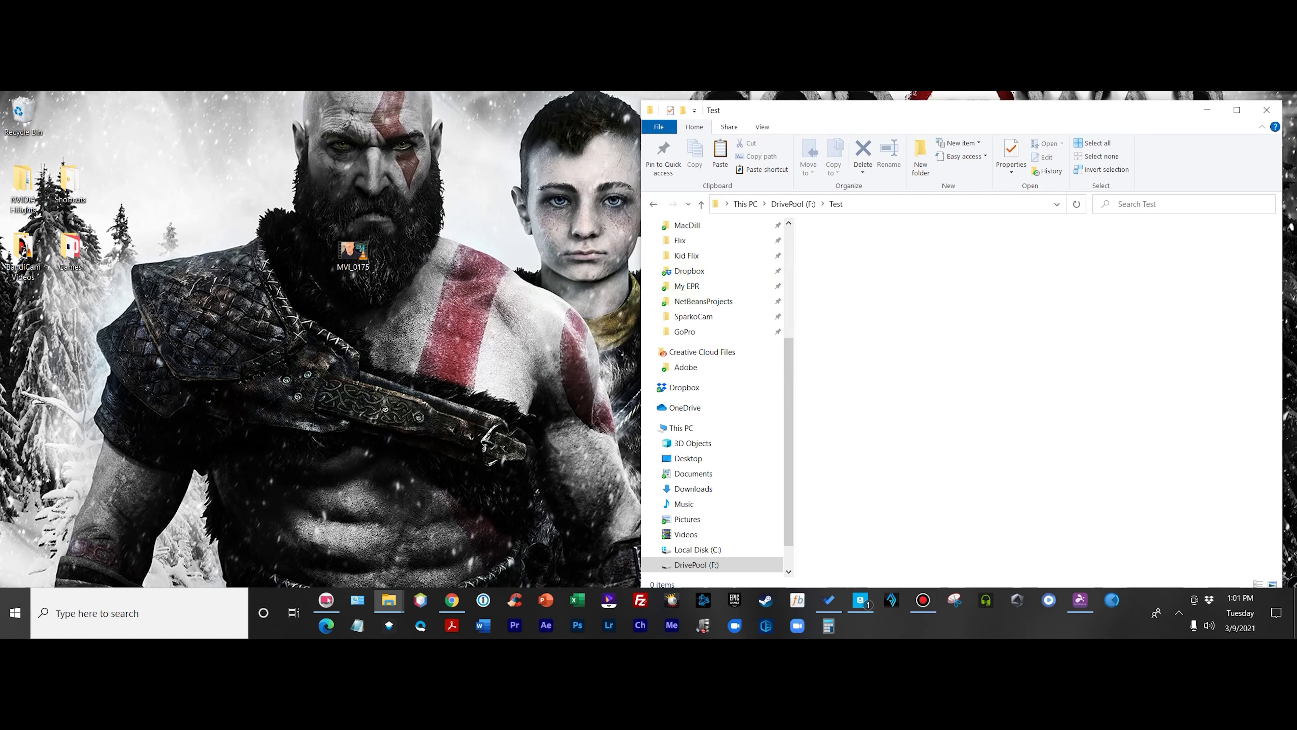
{"action": "key", "text": "ctrl+v"}
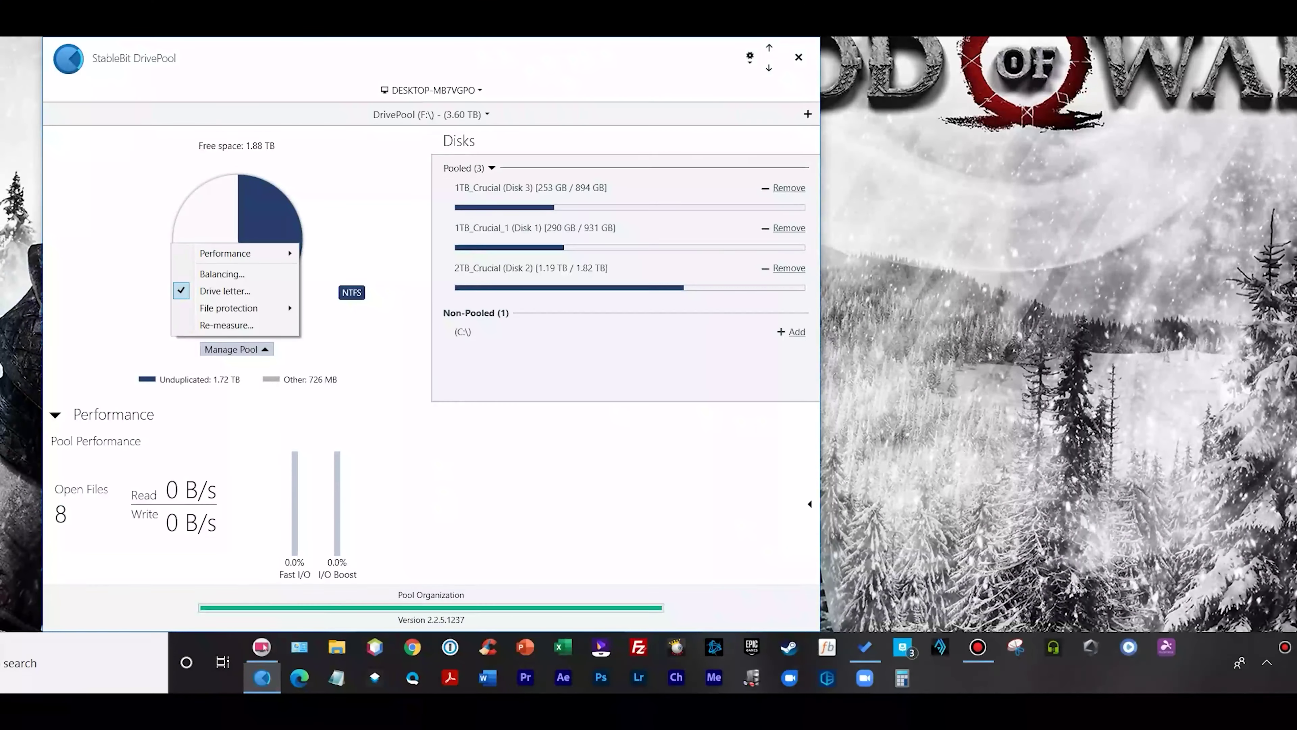
Open the F: pool's Balancing settings, review the Balancers and File Placement tabs, and return to Settings.
{"action": "mouse_move", "coordinate": [244, 306]}
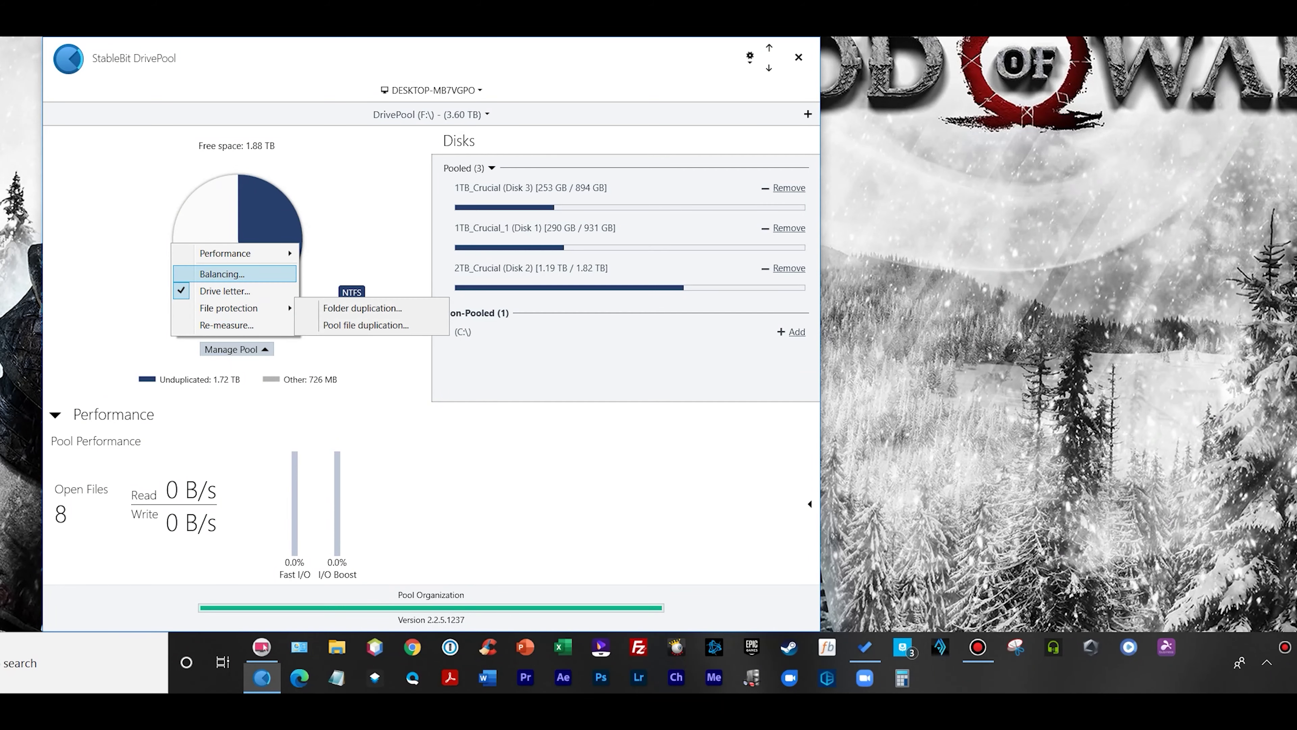
{"action": "left_click", "coordinate": [222, 274]}
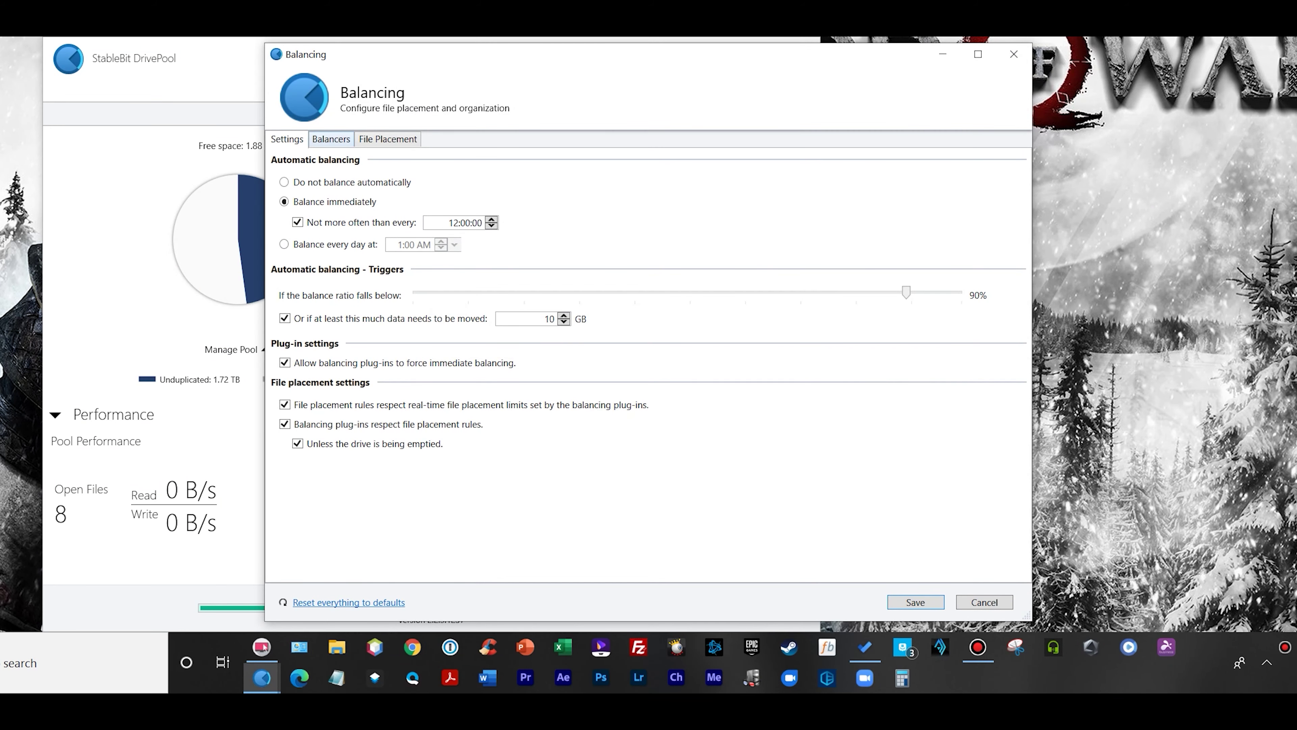
{"action": "left_click", "coordinate": [331, 139]}
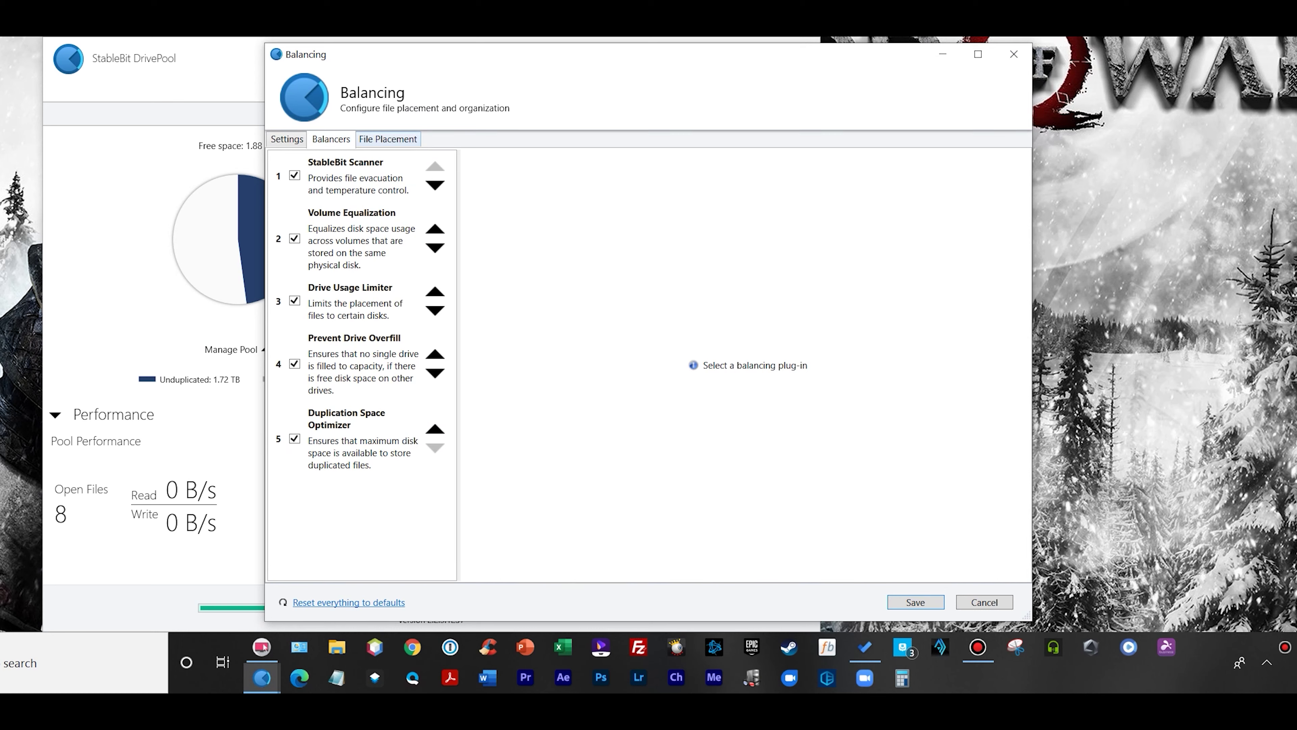
{"action": "left_click", "coordinate": [388, 138]}
{"action": "left_click", "coordinate": [287, 139]}
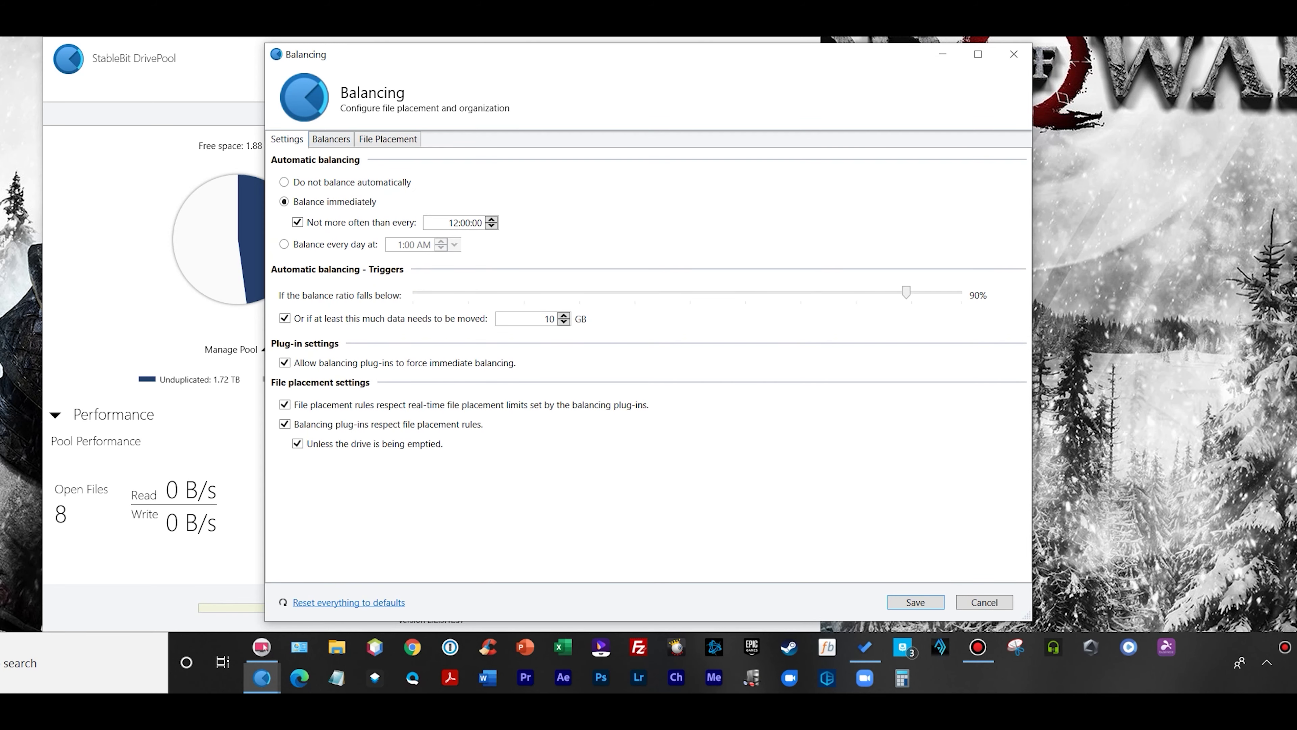